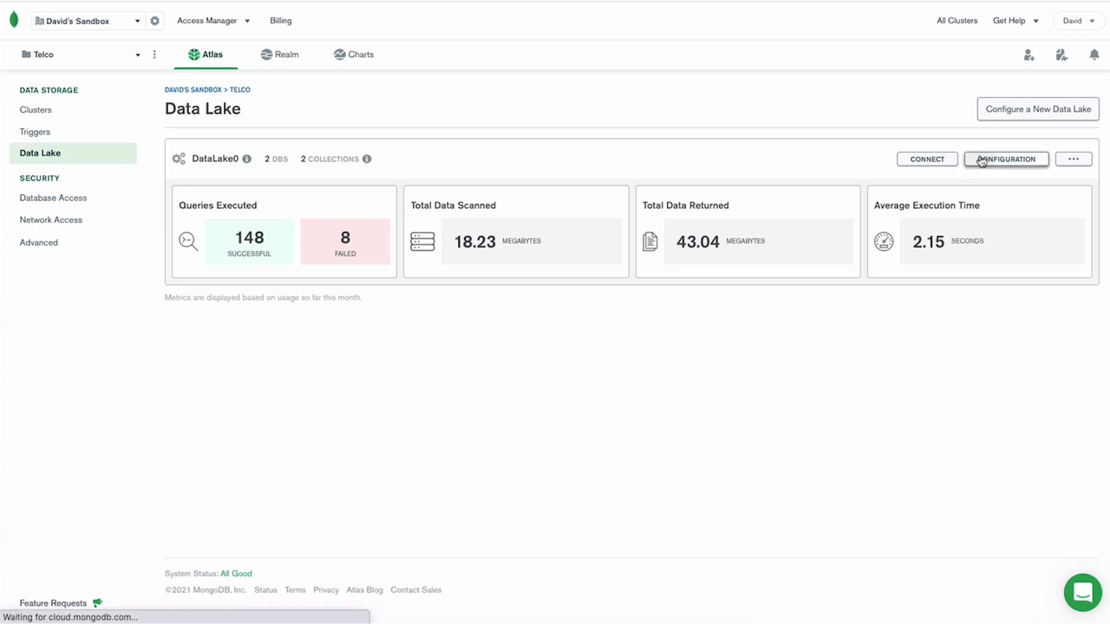
Open the DataLake0 configuration and examine how its data stores map to the DL_contracts and DL_customers databases.
{"action": "left_click", "coordinate": [981, 162]}
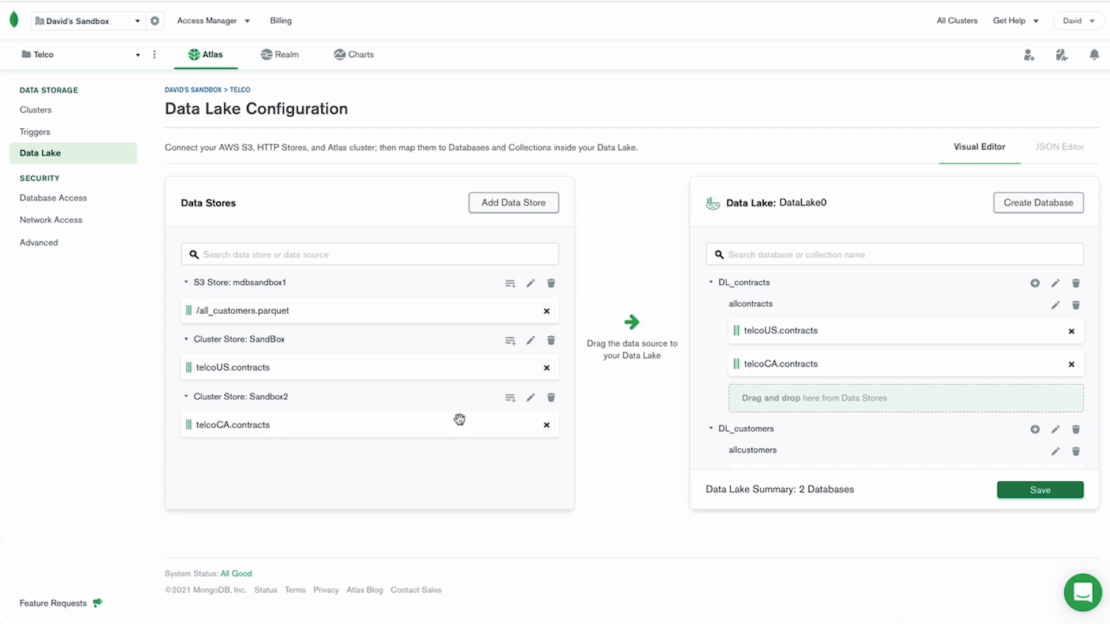
{"action": "scroll", "coordinate": [789, 367], "scroll_direction": "down", "scroll_amount": 1}
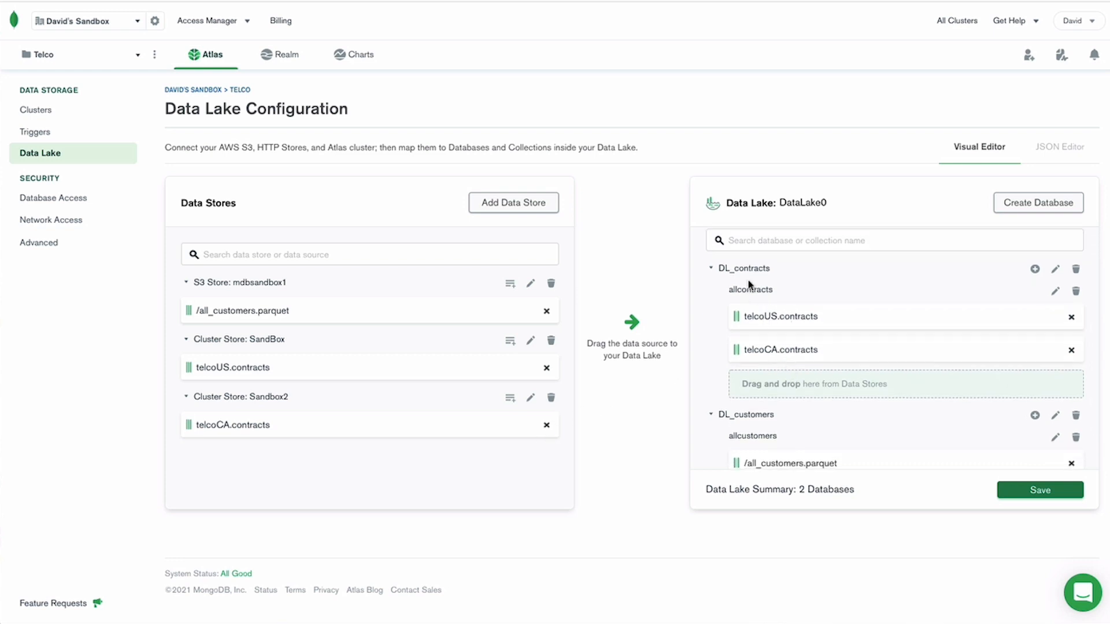
{"action": "scroll", "coordinate": [768, 370], "scroll_direction": "down", "scroll_amount": 3}
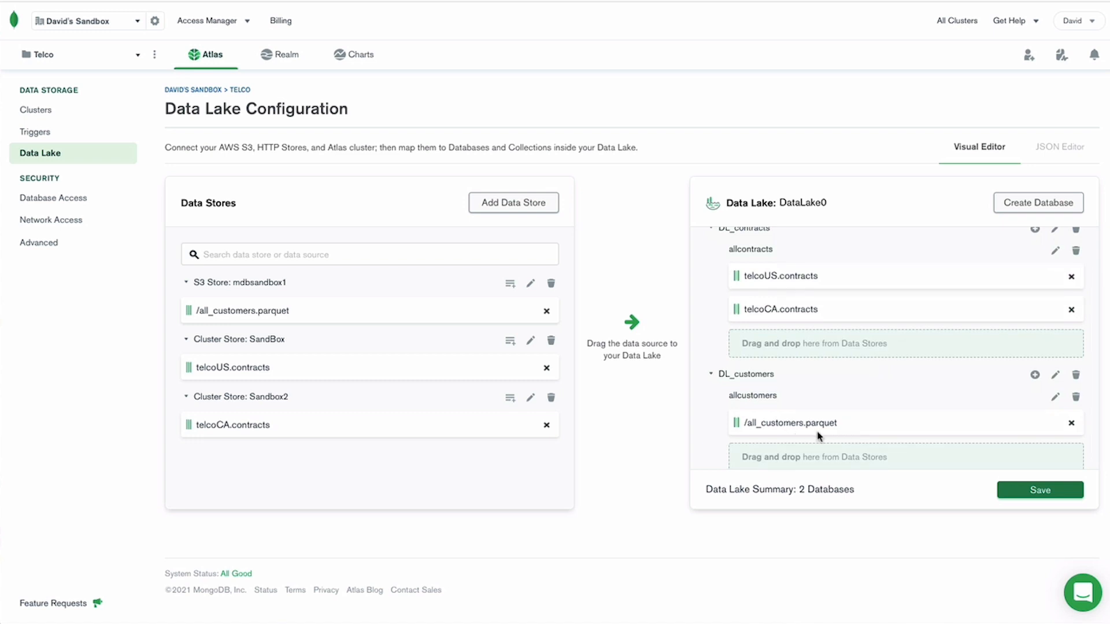
{"action": "scroll", "coordinate": [790, 415], "scroll_direction": "down", "scroll_amount": 1}
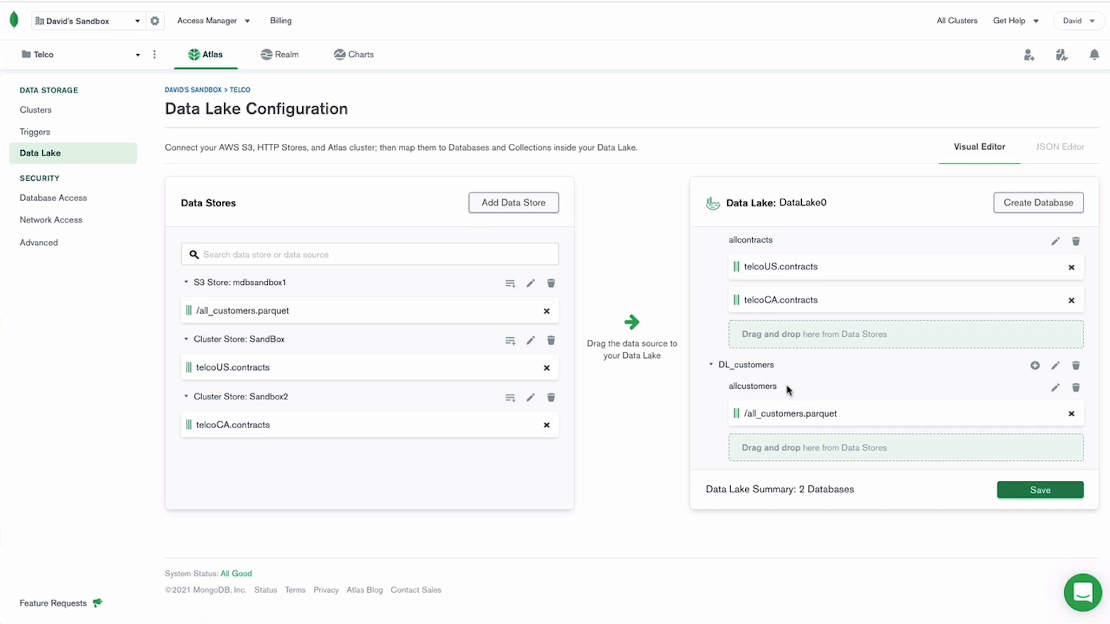
{"action": "scroll", "coordinate": [788, 389], "scroll_direction": "up", "scroll_amount": 2}
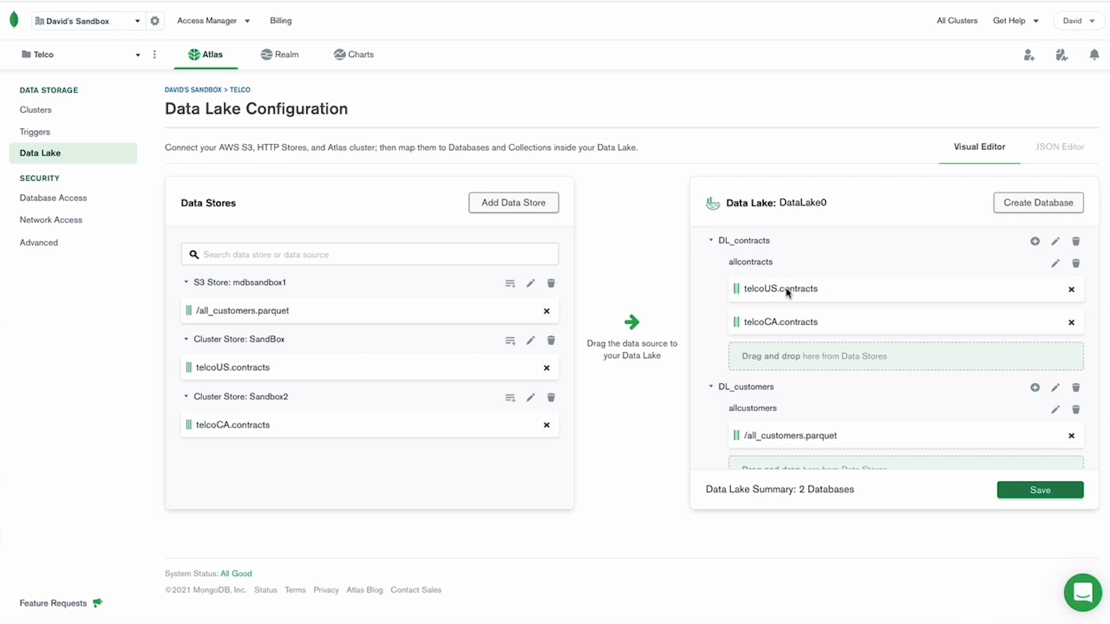
{"action": "scroll", "coordinate": [791, 338], "scroll_direction": "down", "scroll_amount": 2}
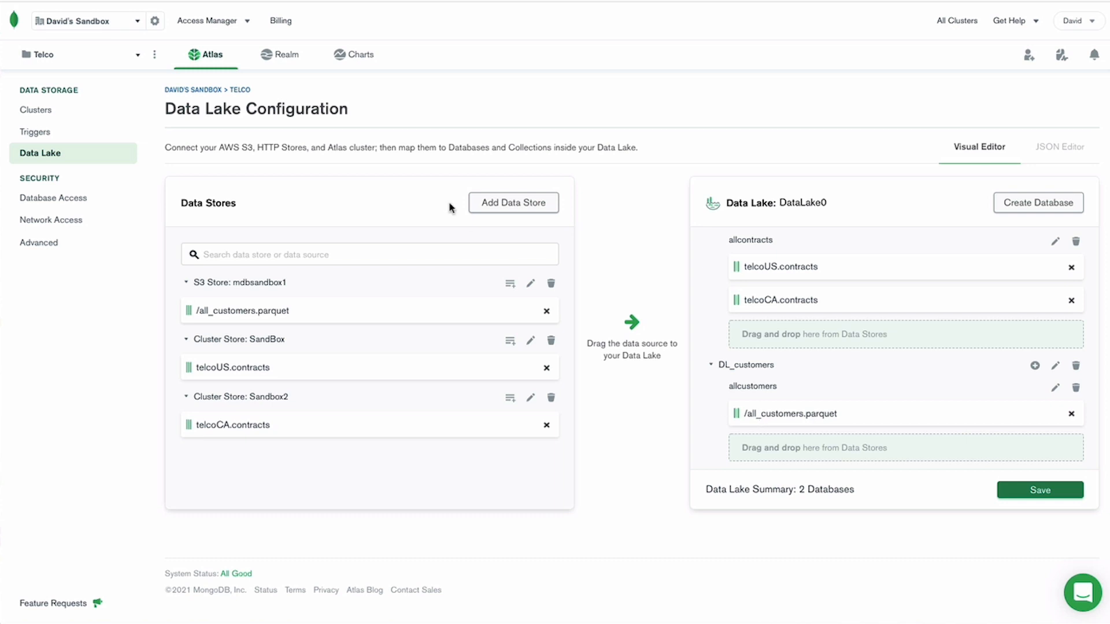
Review the data sources available in Charts and return to the dashboards list.
{"action": "left_click", "coordinate": [357, 58]}
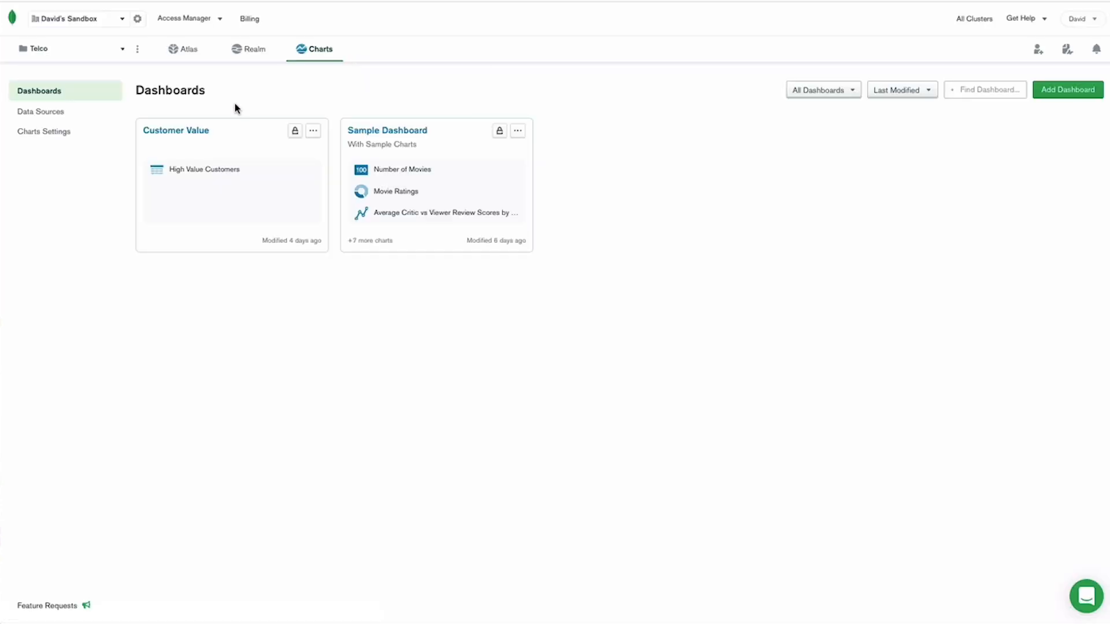
{"action": "left_click", "coordinate": [55, 116]}
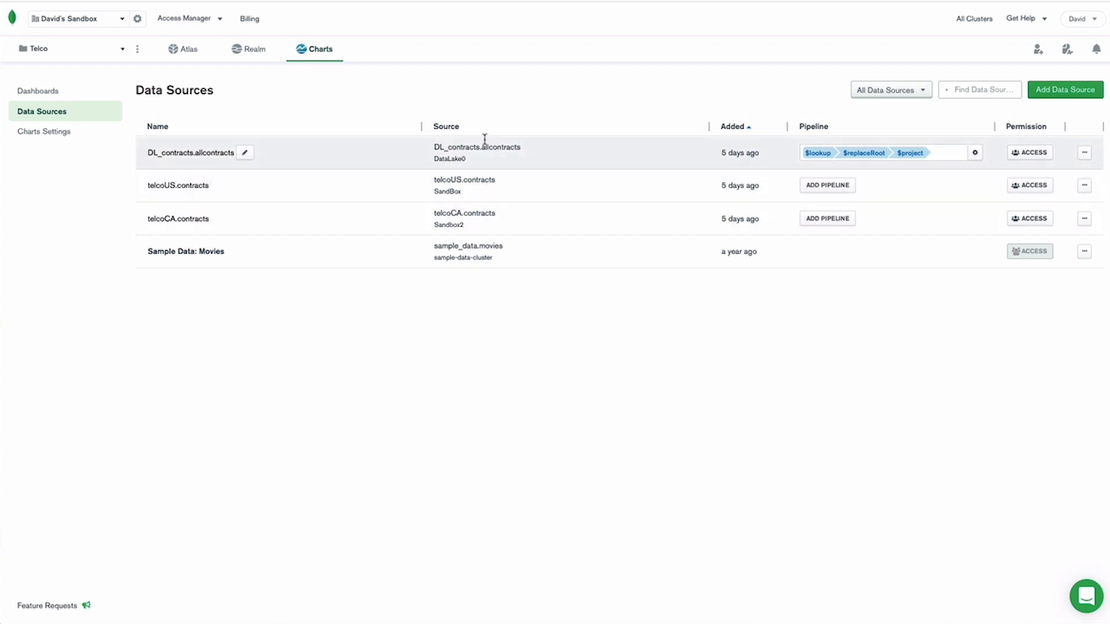
{"action": "left_click", "coordinate": [50, 93]}
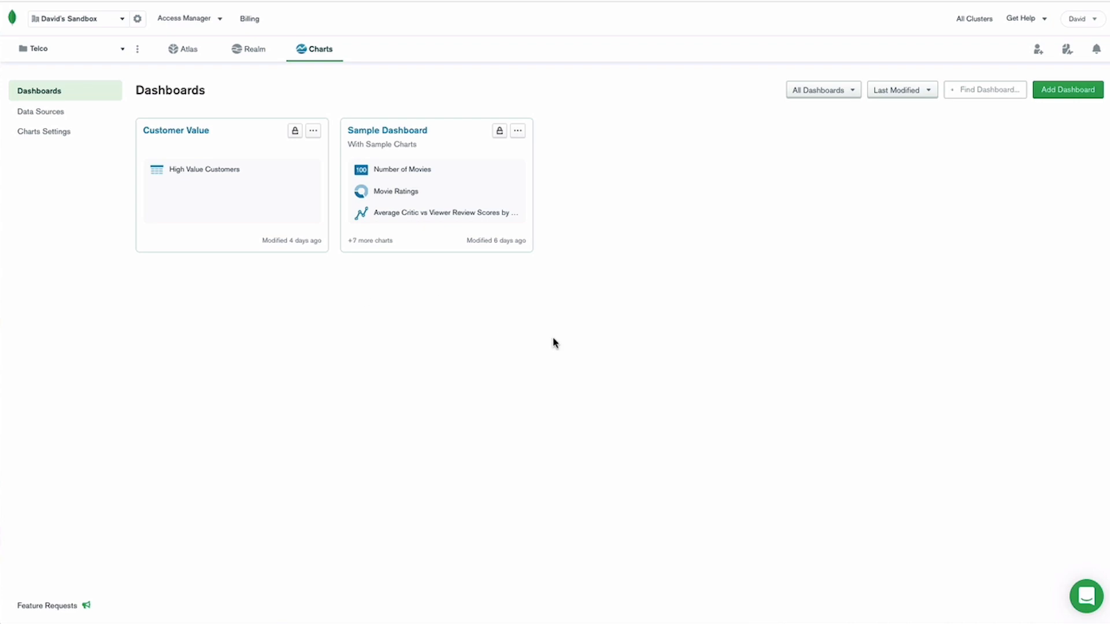
Create a dashboard titled "All Customer Data".
{"action": "left_click", "coordinate": [1049, 91]}
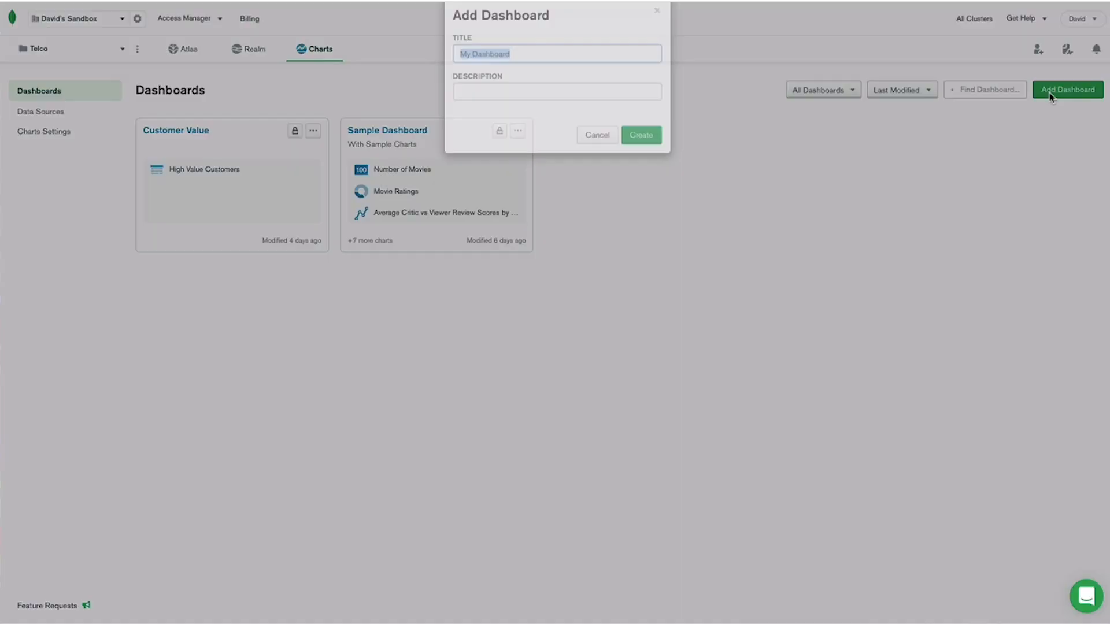
{"action": "type", "text": "All Customer Data"}
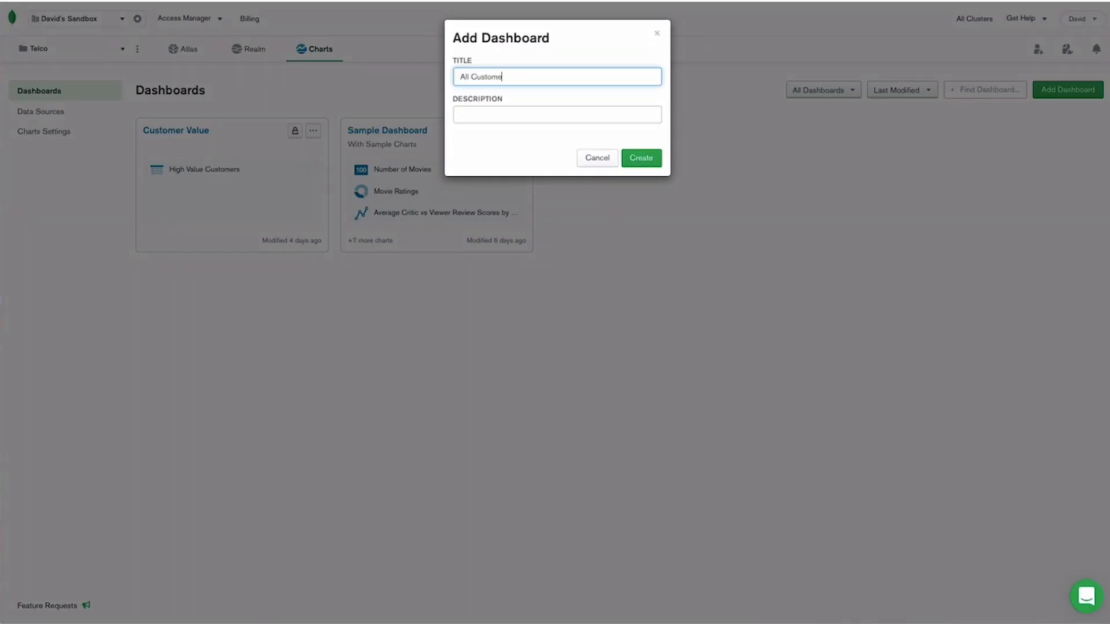
{"action": "left_click", "coordinate": [642, 159]}
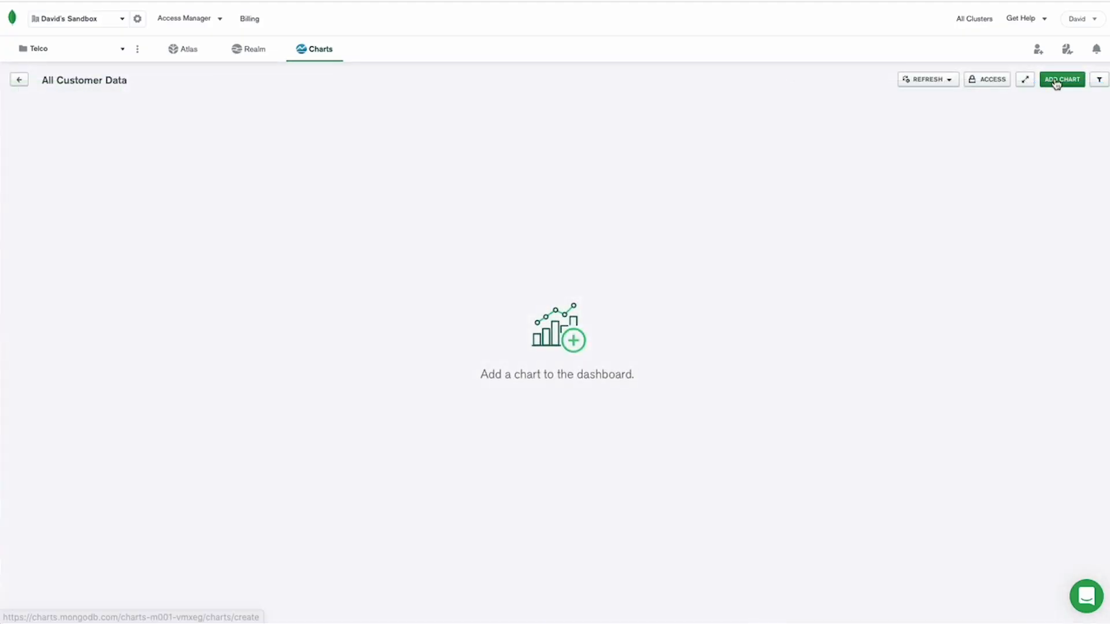
Add a chart to the dashboard with DL_contracts.allcontracts as its data source.
{"action": "left_click", "coordinate": [1055, 83]}
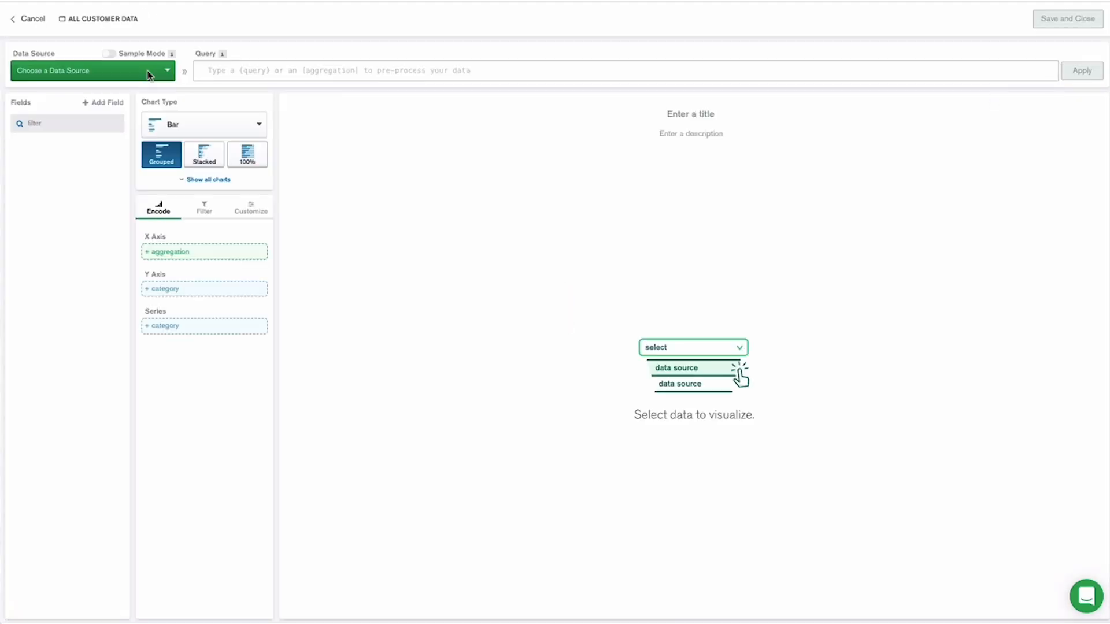
{"action": "left_click", "coordinate": [148, 70]}
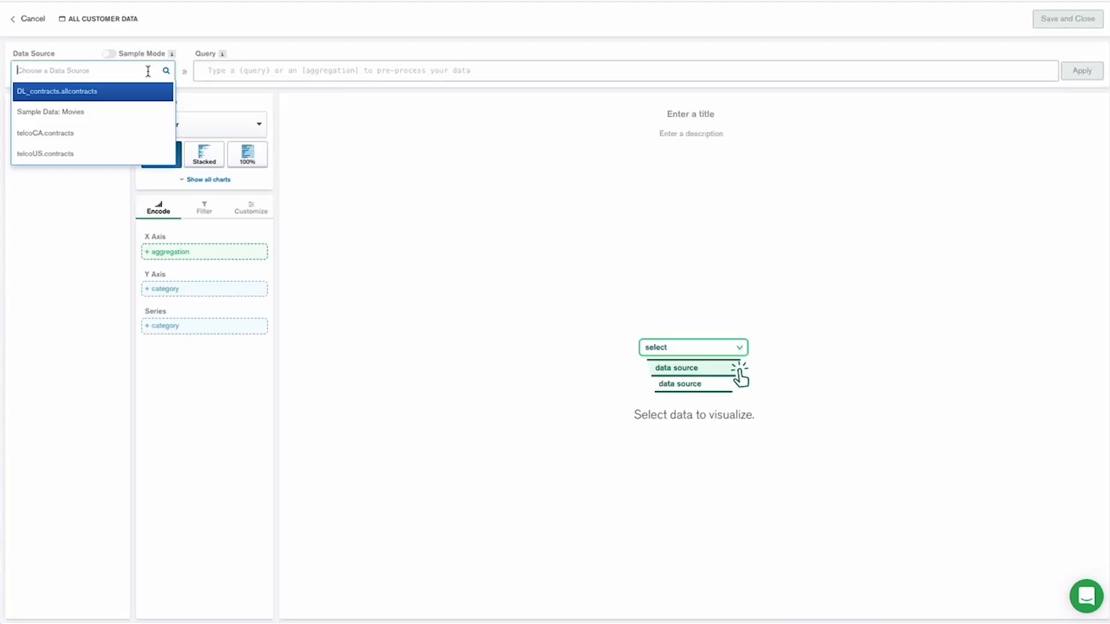
{"action": "left_click", "coordinate": [92, 97]}
Make it a column chart with Country on the X axis and the count of _id on the Y axis.
{"action": "left_click", "coordinate": [259, 124]}
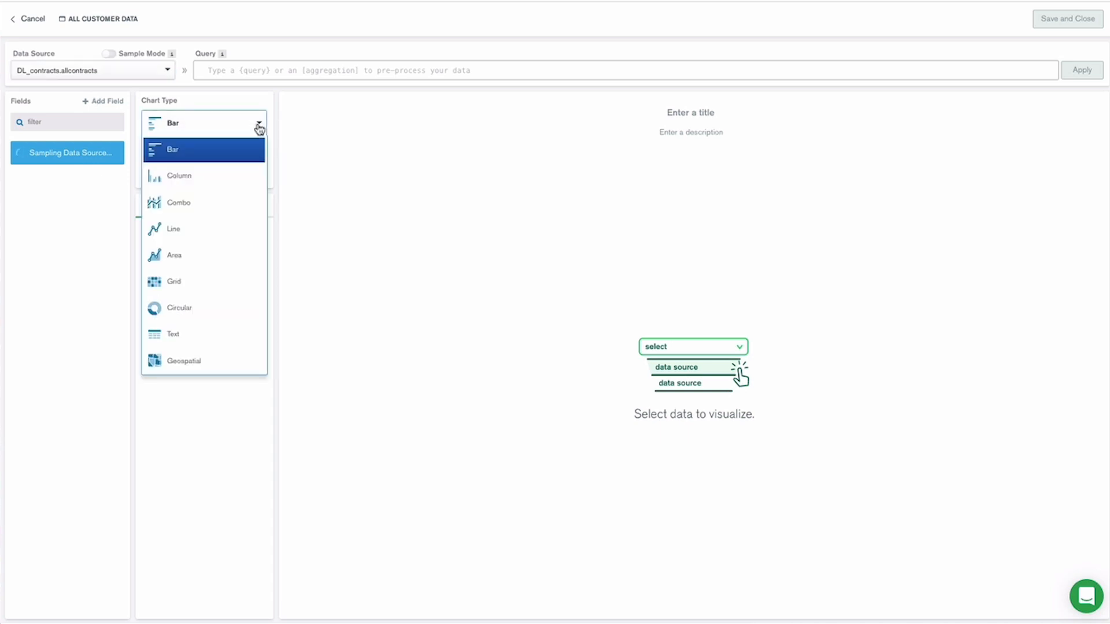
{"action": "left_click", "coordinate": [216, 176]}
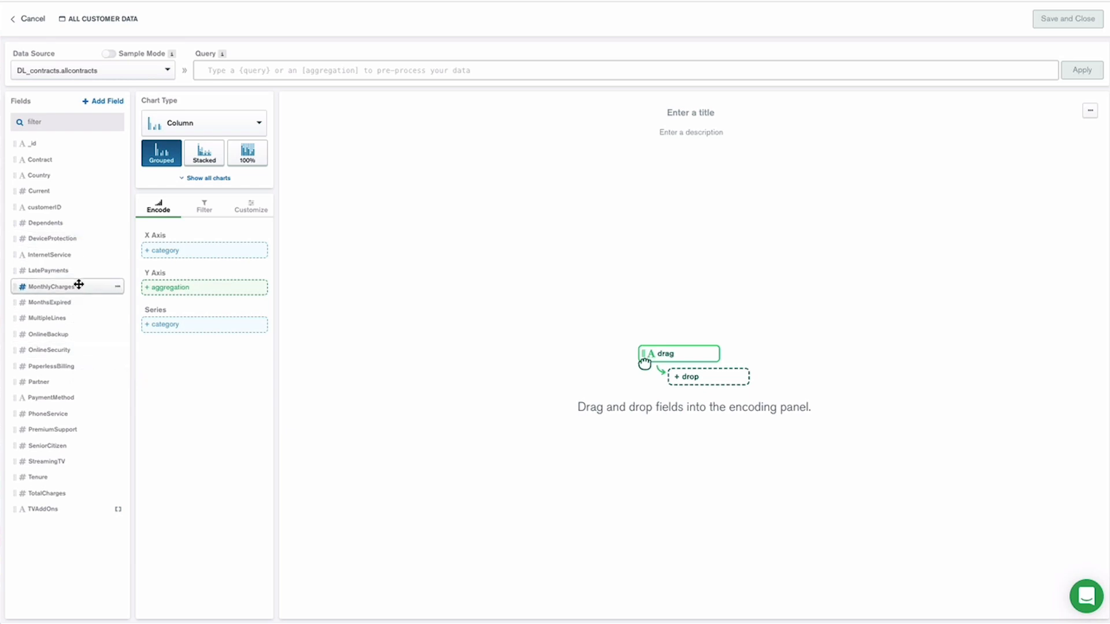
{"action": "left_click_drag", "start_coordinate": [64, 176], "coordinate": [214, 252]}
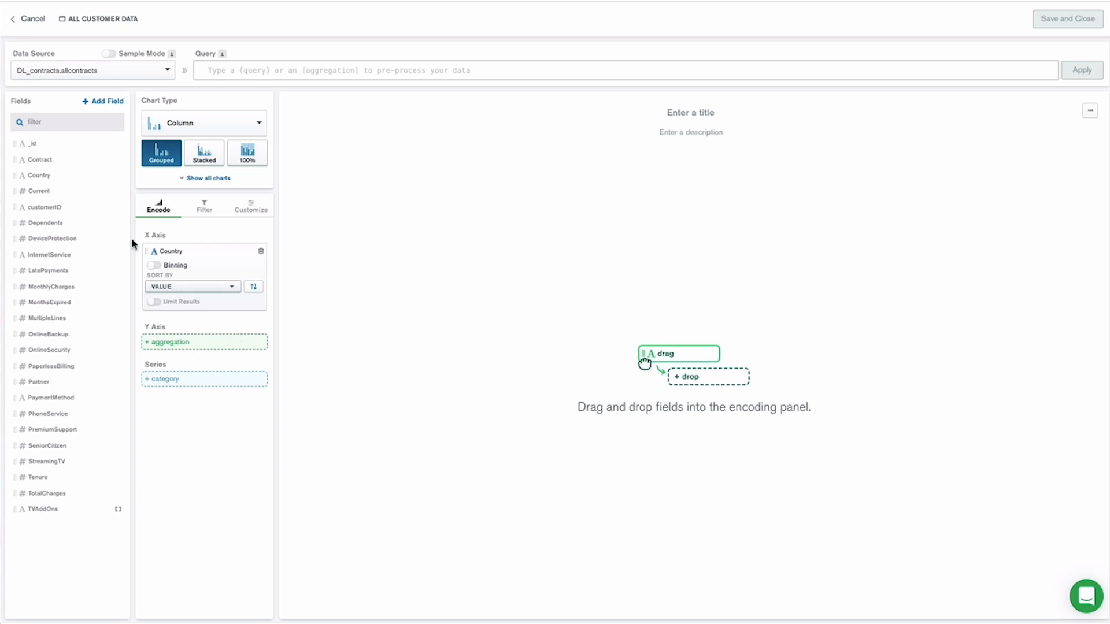
{"action": "left_click_drag", "start_coordinate": [32, 141], "coordinate": [193, 344]}
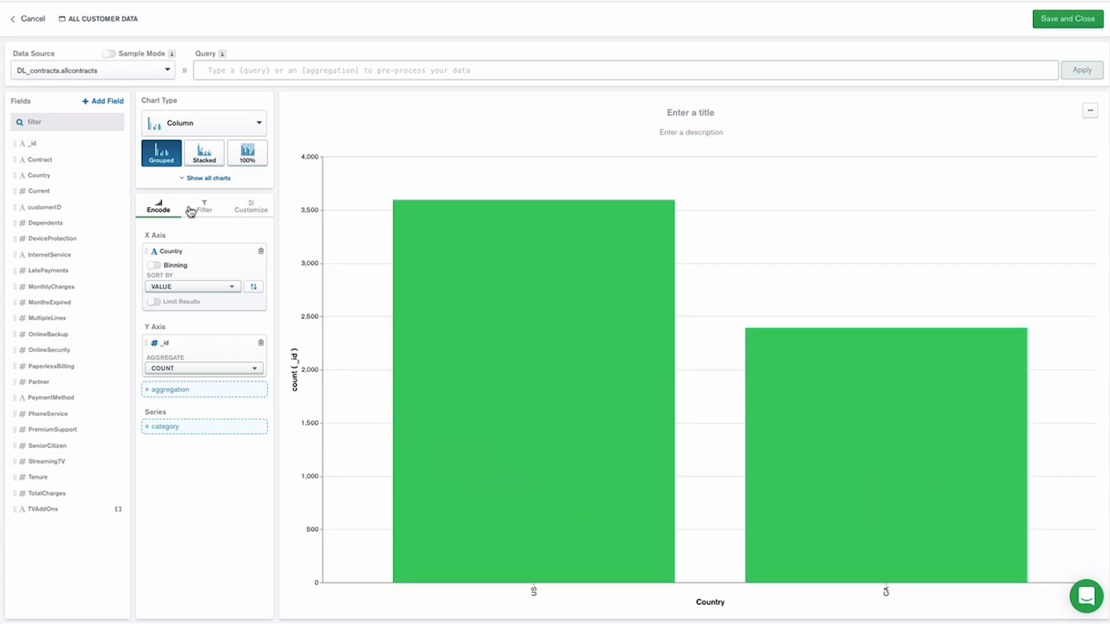
Switch the chart's data source to telcoUS.contracts for comparison and return it to DL_contracts.allcontracts.
{"action": "left_click", "coordinate": [167, 72]}
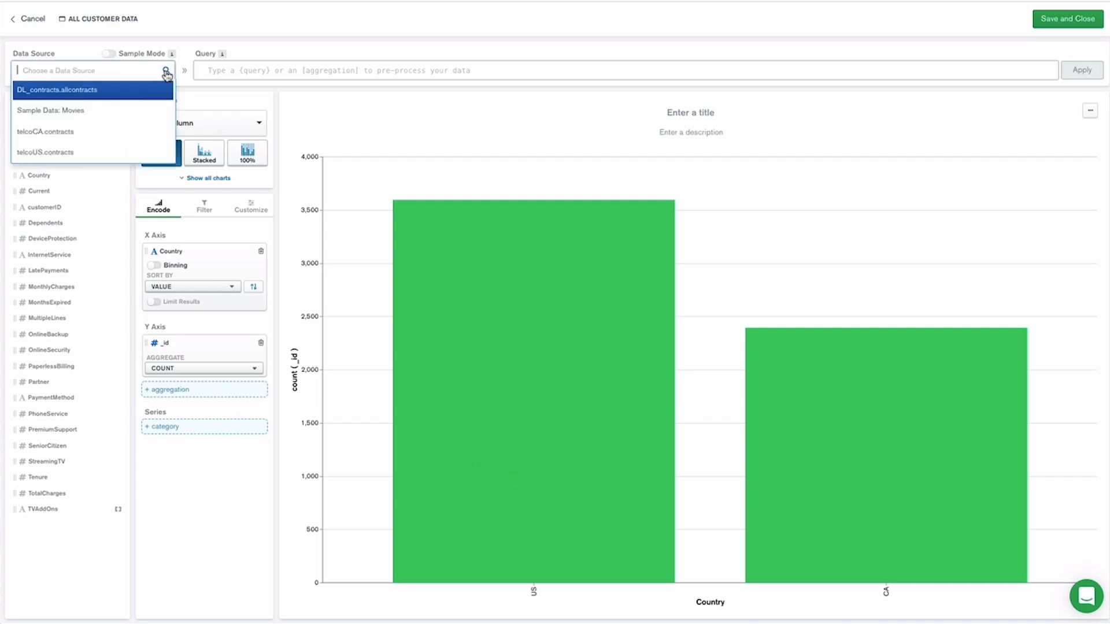
{"action": "left_click", "coordinate": [75, 155]}
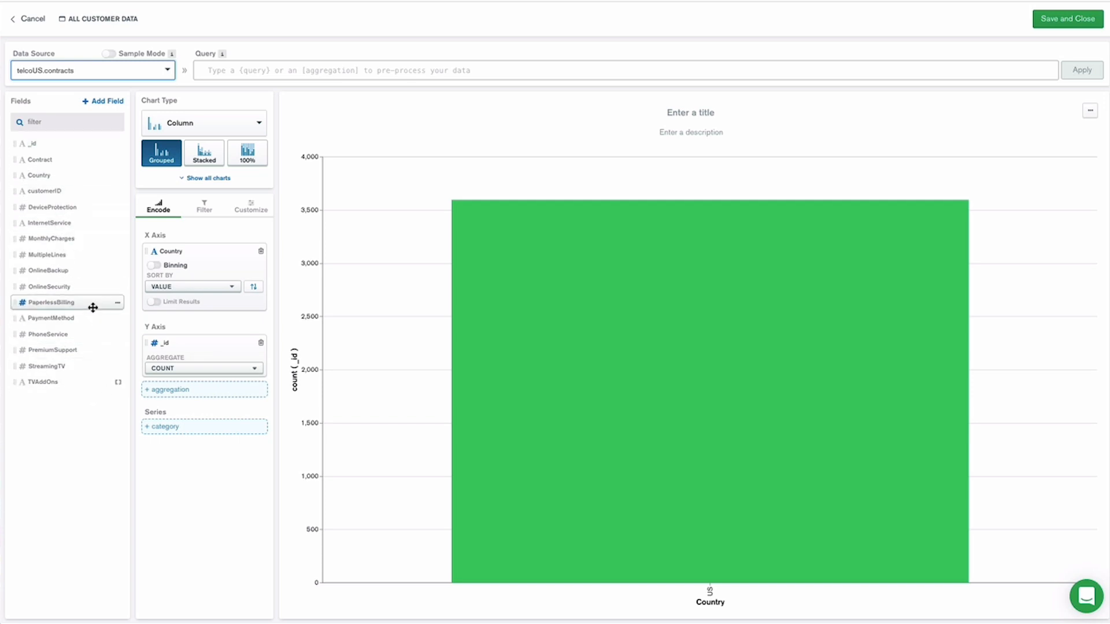
{"action": "left_click", "coordinate": [155, 72]}
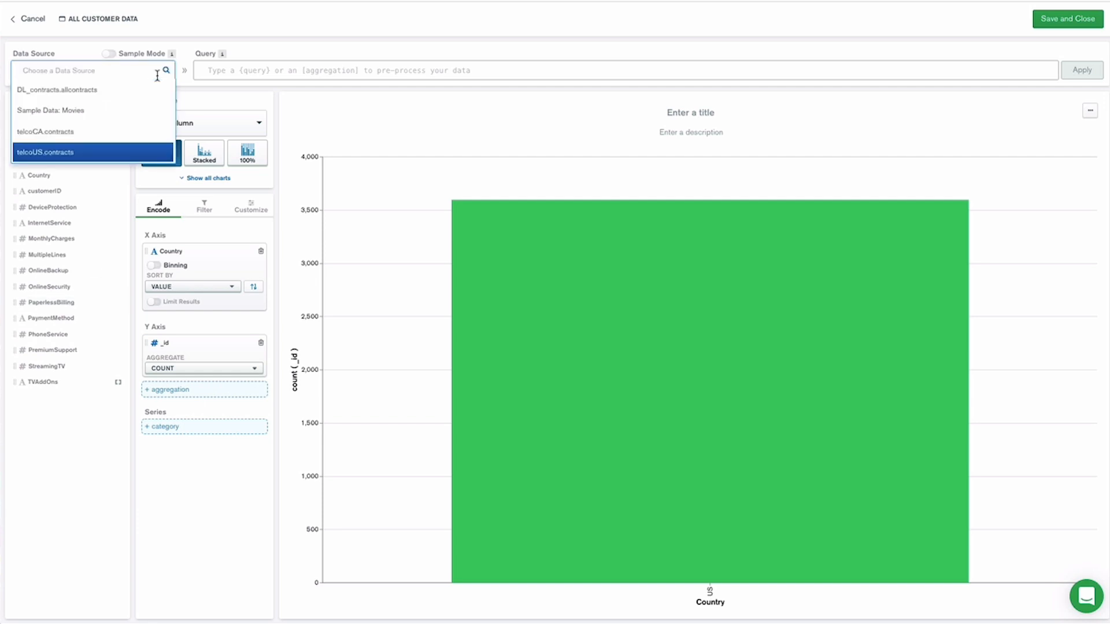
{"action": "left_click", "coordinate": [117, 96]}
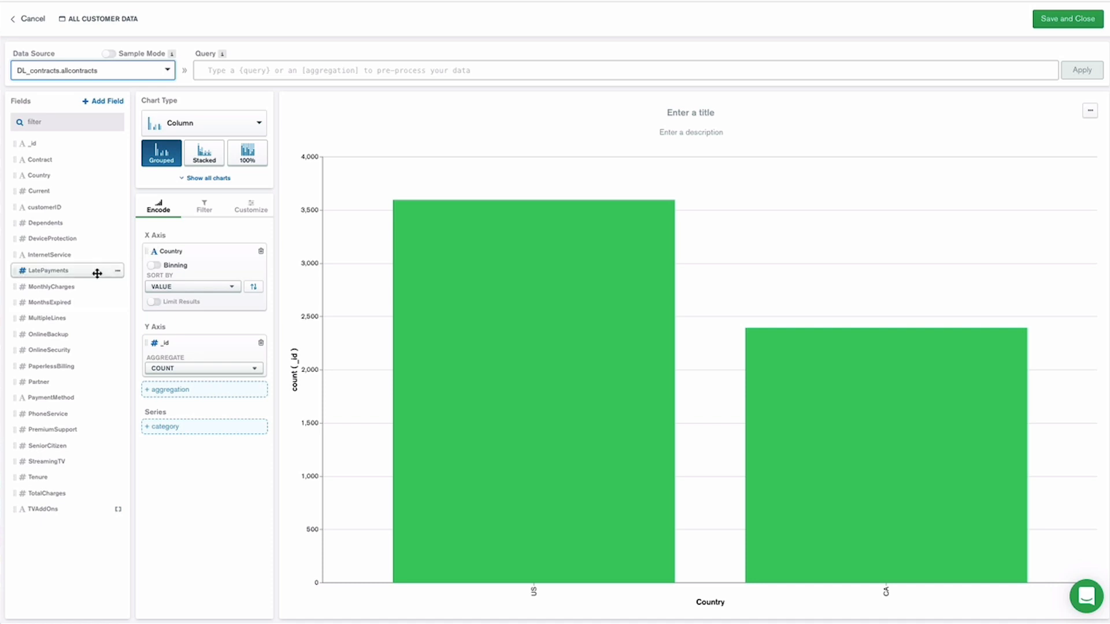
{"action": "left_click", "coordinate": [146, 307]}
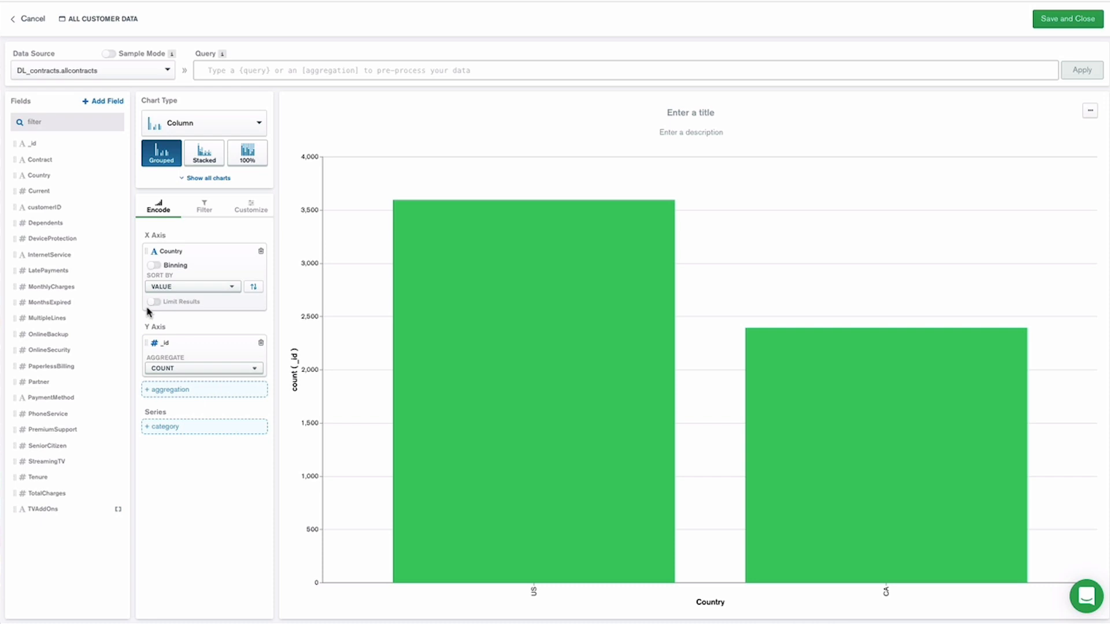
Change the chart type to Combo and remove the Country and _id fields from its encoding.
{"action": "left_click", "coordinate": [251, 123]}
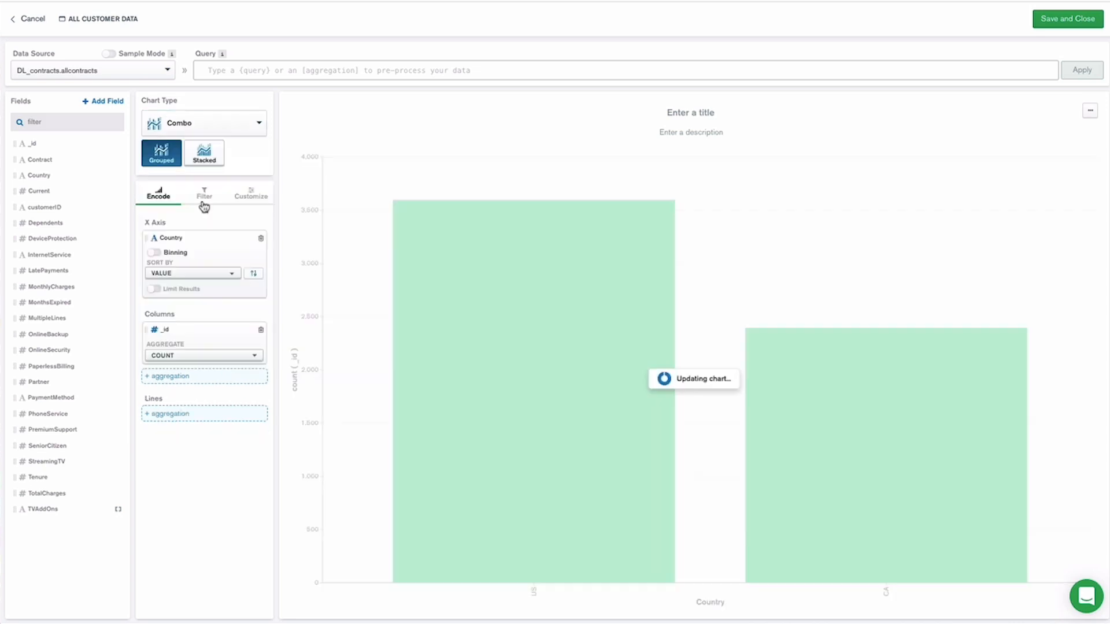
{"action": "left_click", "coordinate": [260, 239]}
{"action": "left_click", "coordinate": [260, 277]}
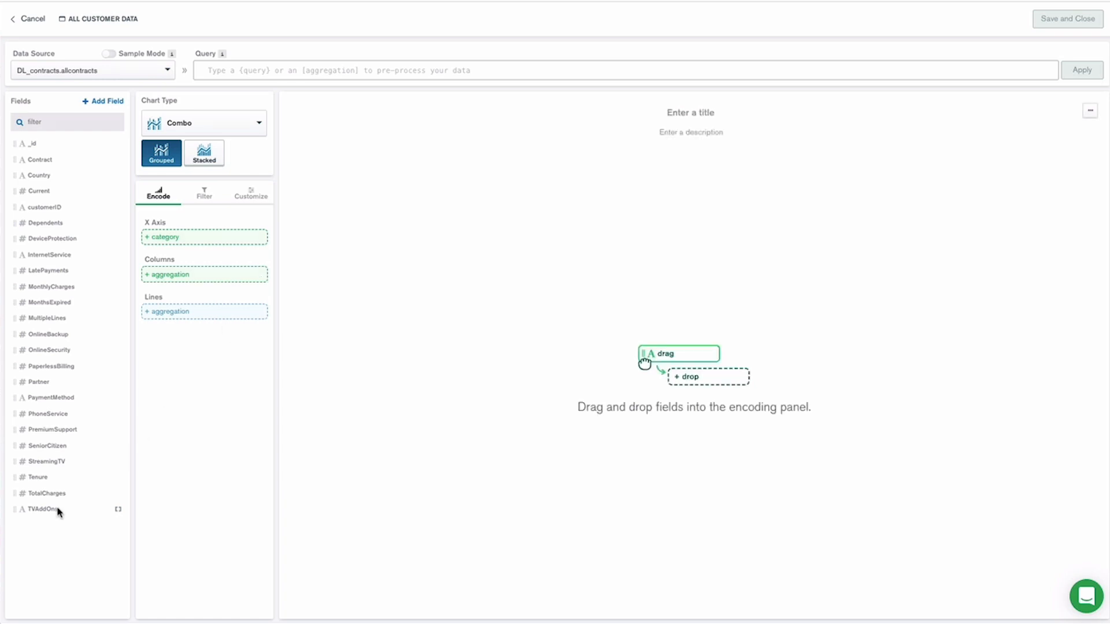
Put TVAddOns on the X axis, reduced by array length.
{"action": "left_click_drag", "start_coordinate": [51, 496], "coordinate": [174, 234]}
{"action": "left_click", "coordinate": [249, 280]}
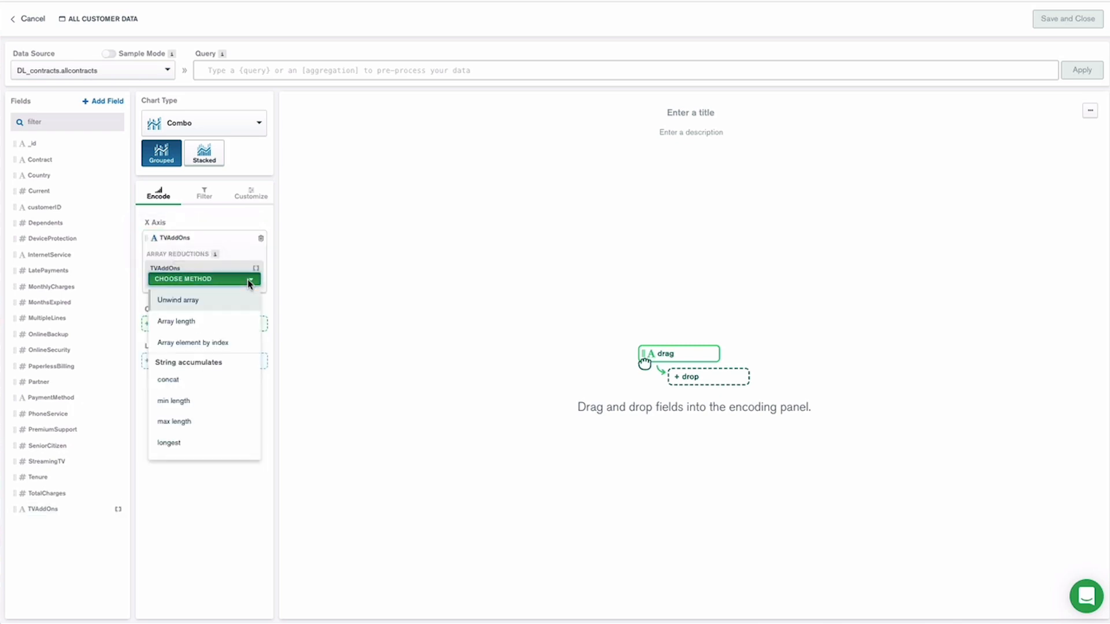
{"action": "left_click", "coordinate": [198, 324]}
{"action": "left_click", "coordinate": [155, 298]}
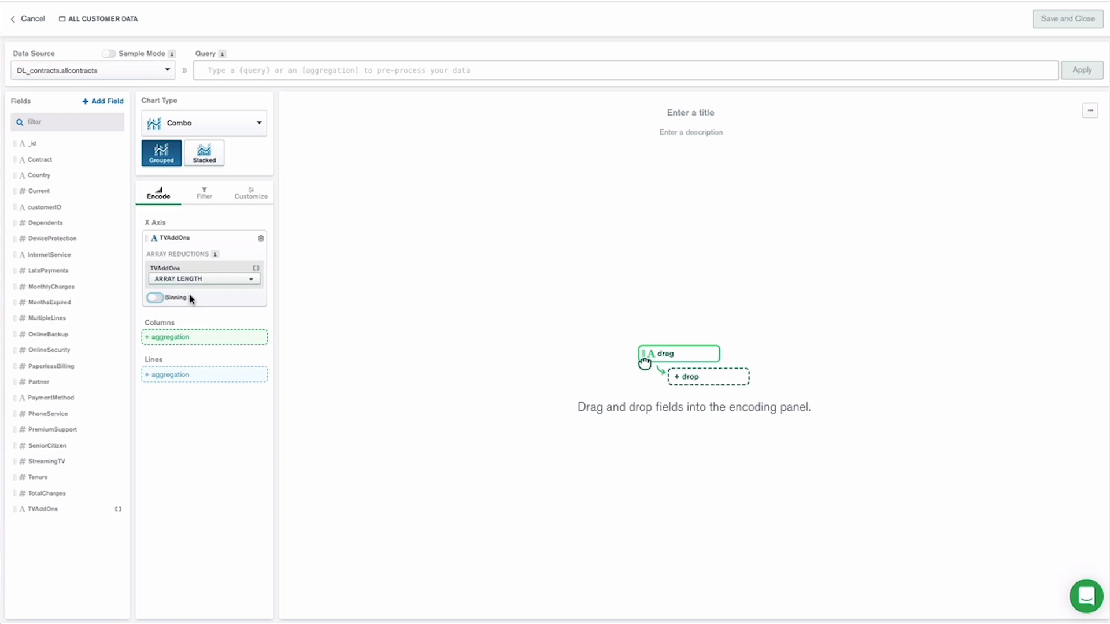
Plot the count of _id as columns and the mean of MonthlyCharges as a line.
{"action": "left_click_drag", "start_coordinate": [30, 144], "coordinate": [168, 339]}
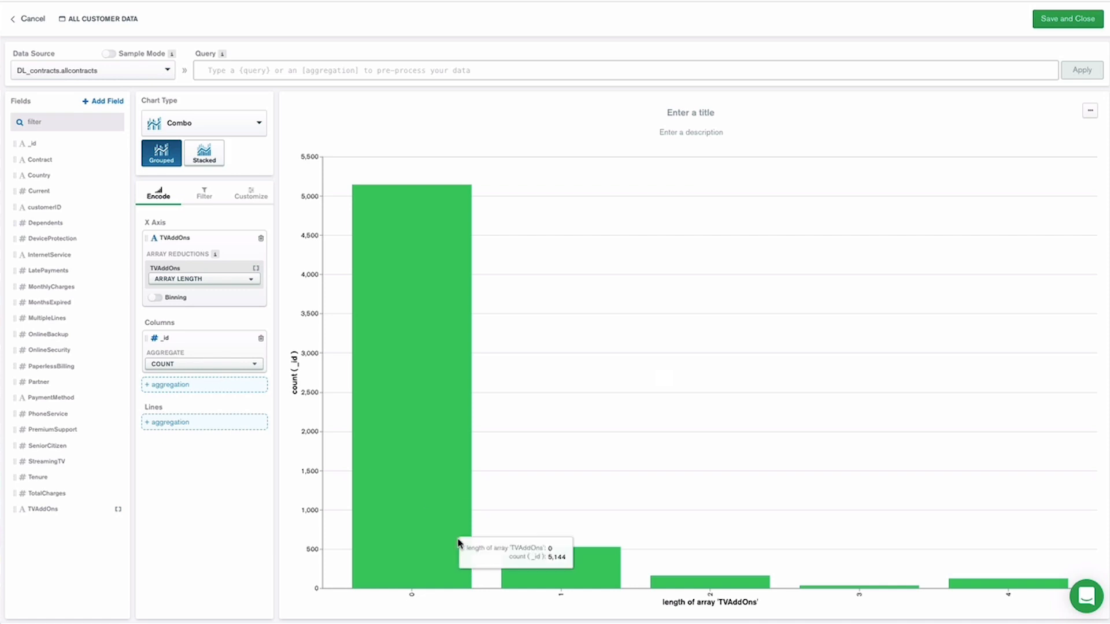
{"action": "mouse_move", "coordinate": [605, 572]}
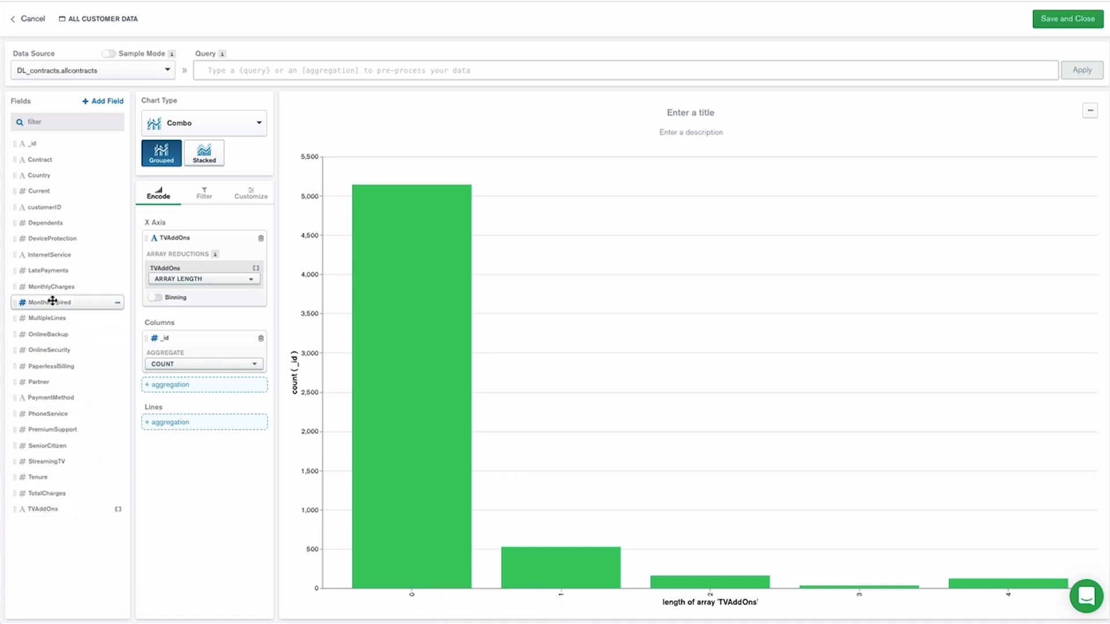
{"action": "left_click_drag", "start_coordinate": [55, 287], "coordinate": [199, 424]}
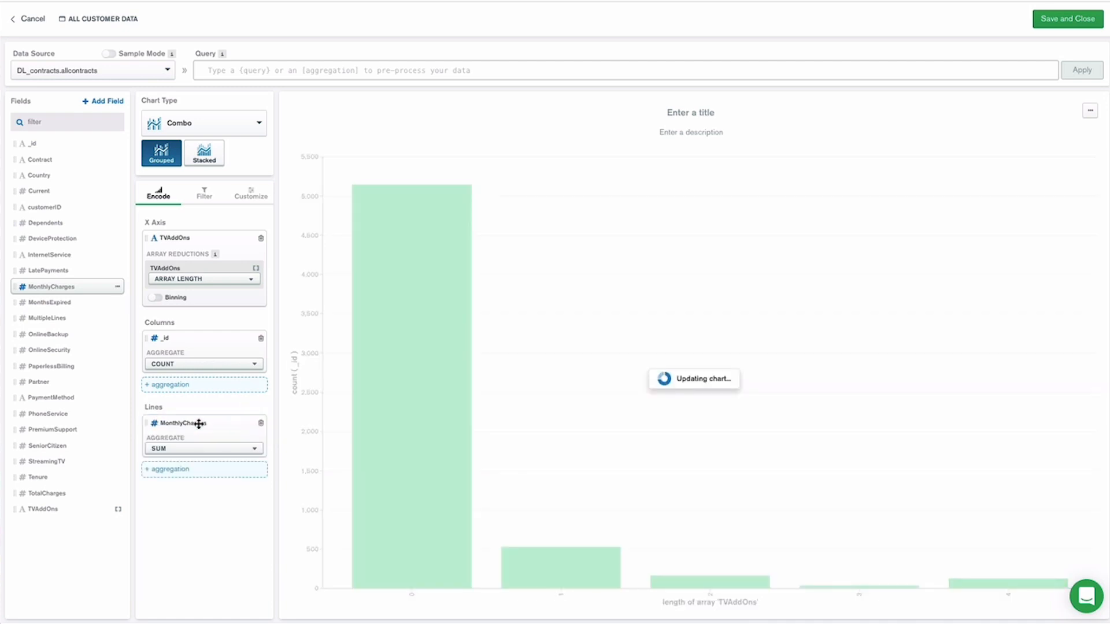
{"action": "left_click", "coordinate": [213, 448]}
{"action": "left_click", "coordinate": [196, 539]}
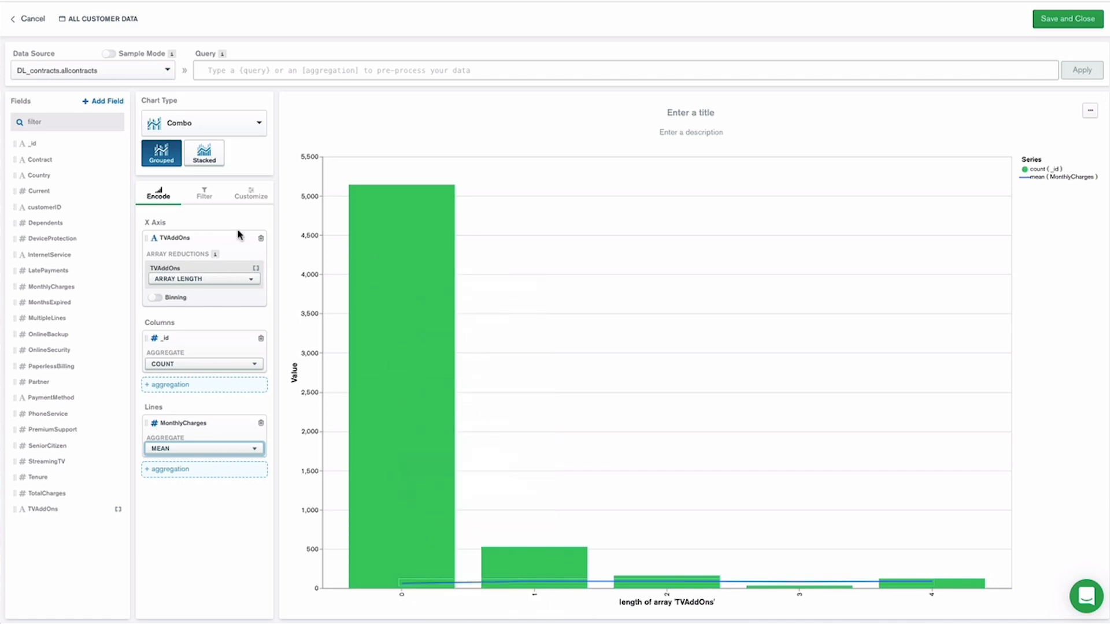
Customize the mean MonthlyCharges field so that it is plotted on a secondary axis.
{"action": "left_click", "coordinate": [251, 200]}
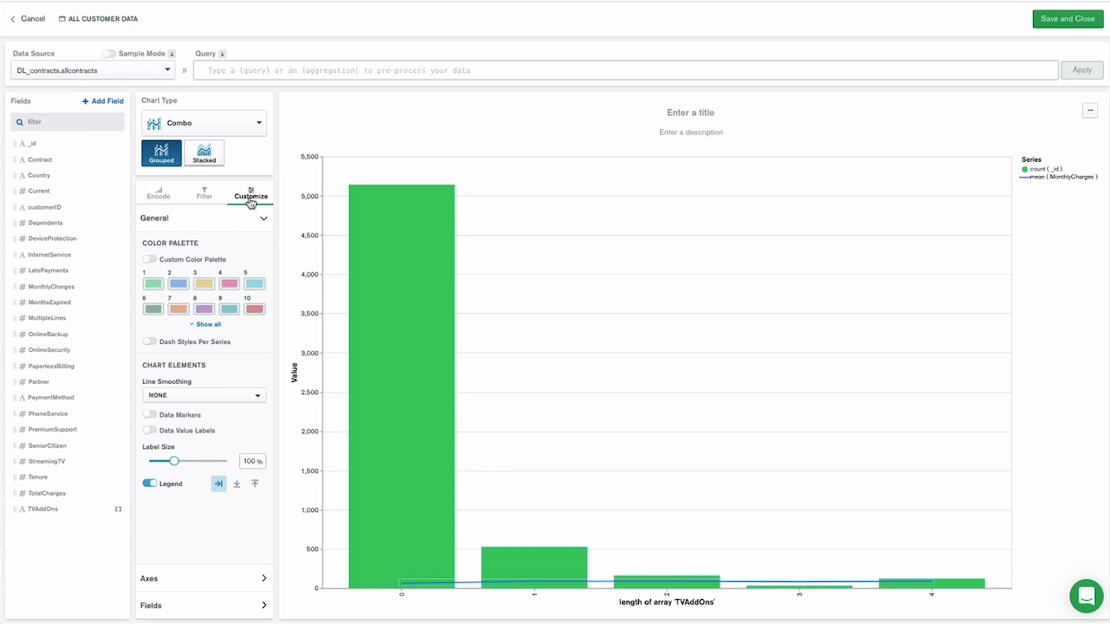
{"action": "left_click", "coordinate": [249, 605]}
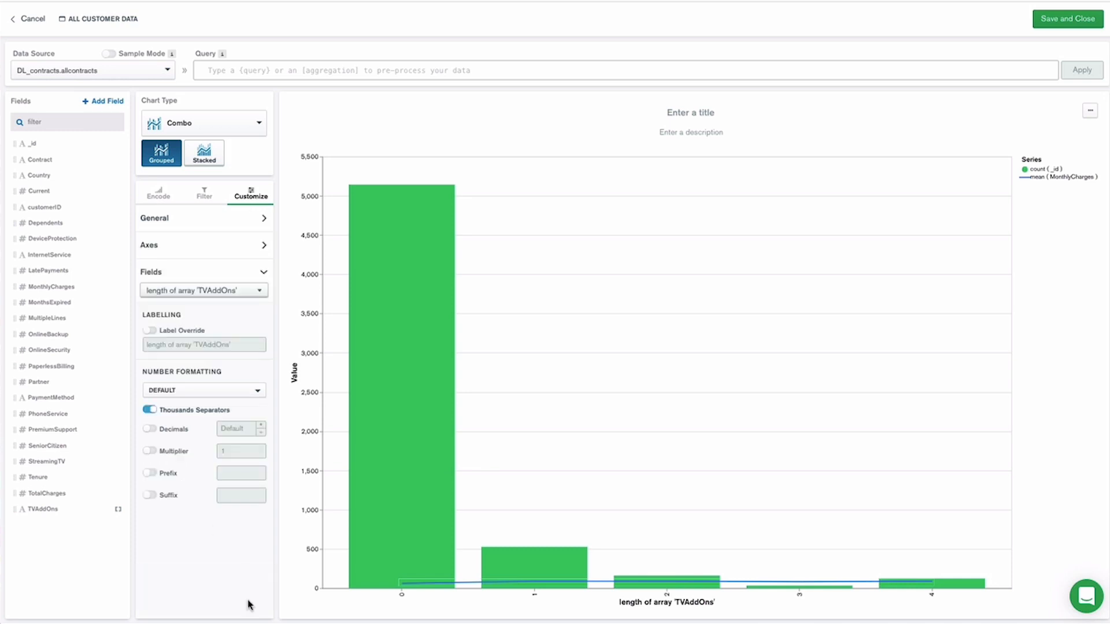
{"action": "left_click", "coordinate": [258, 291]}
{"action": "left_click", "coordinate": [219, 400]}
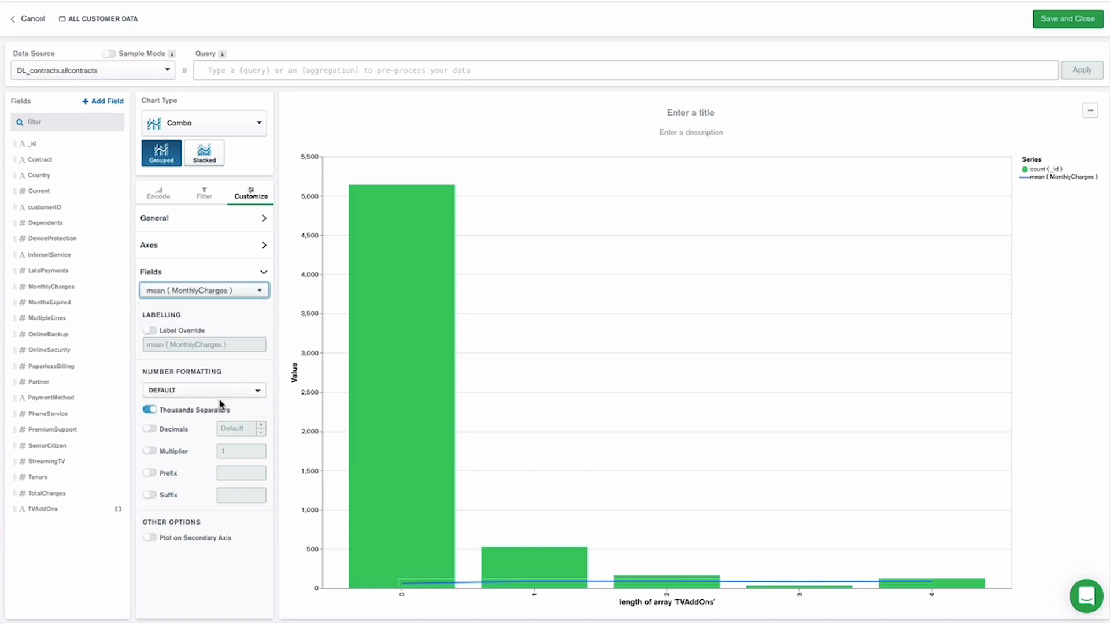
{"action": "left_click", "coordinate": [149, 540]}
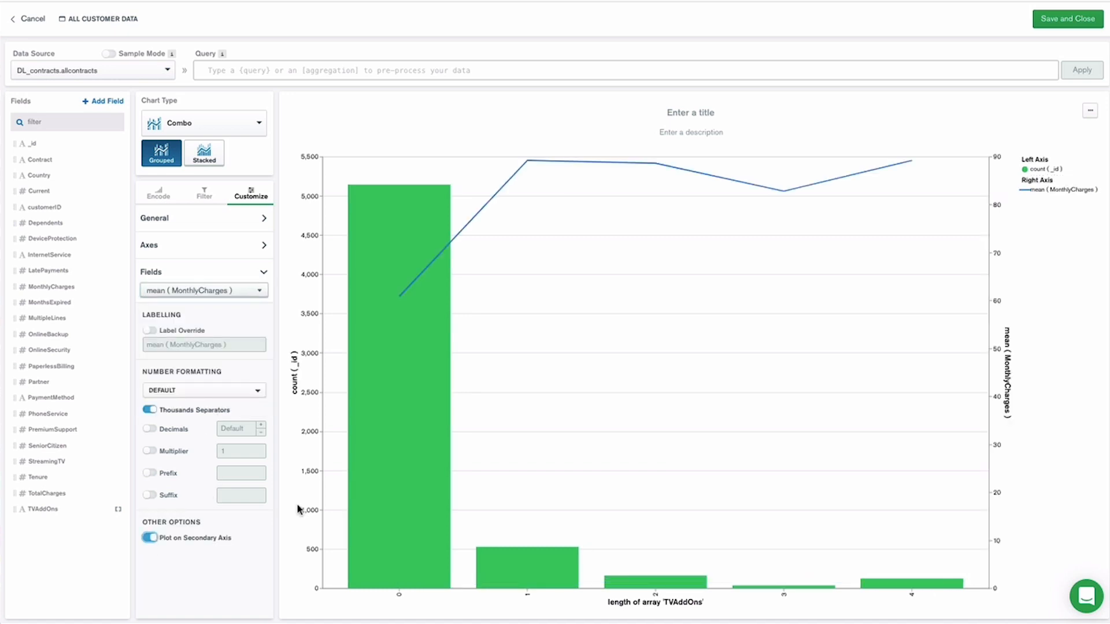
Move the combo chart's legend above the plot area.
{"action": "mouse_move", "coordinate": [412, 293]}
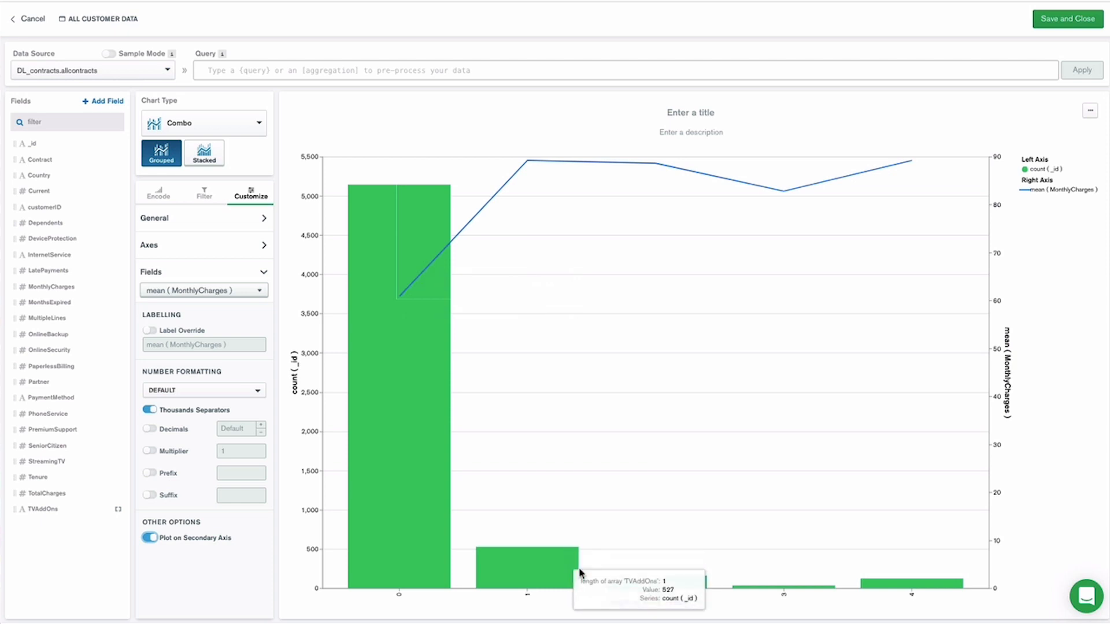
{"action": "mouse_move", "coordinate": [912, 165]}
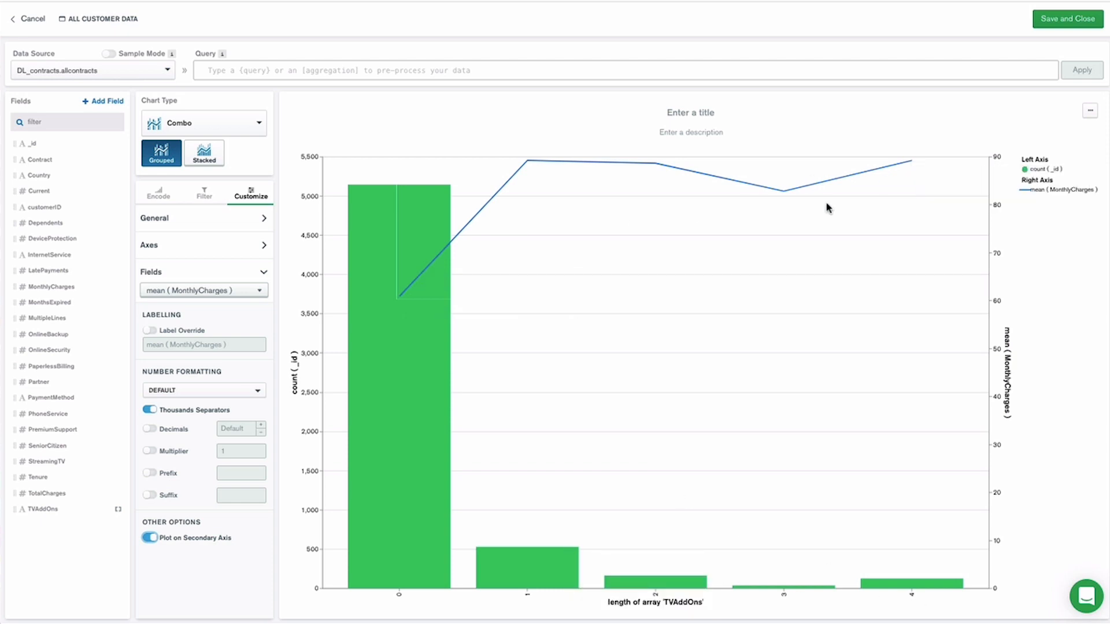
{"action": "left_click", "coordinate": [256, 220]}
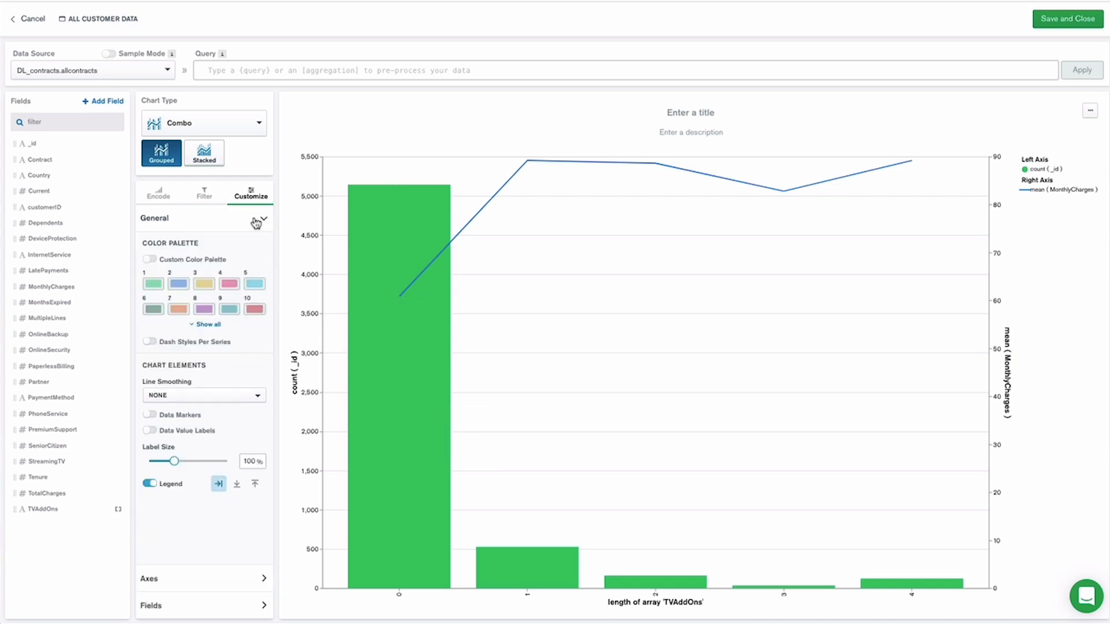
{"action": "left_click", "coordinate": [254, 487]}
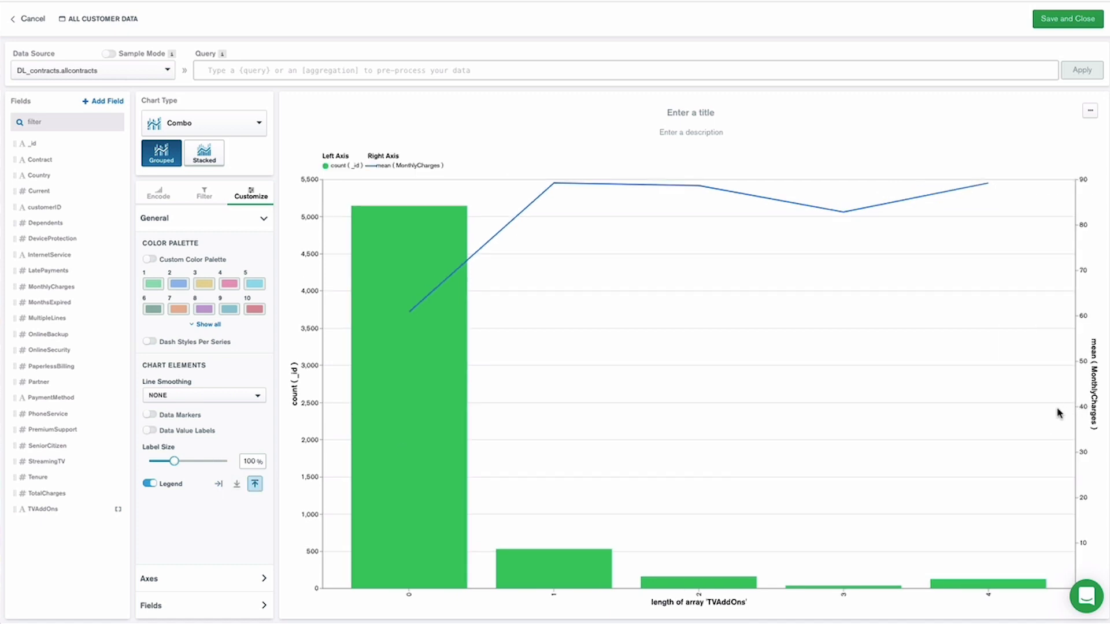
Title the chart "TV add ons by monthly contract value" and describe it as "All customers: US and CA".
{"action": "left_click", "coordinate": [681, 111]}
{"action": "type", "text": "TV add ons by "}
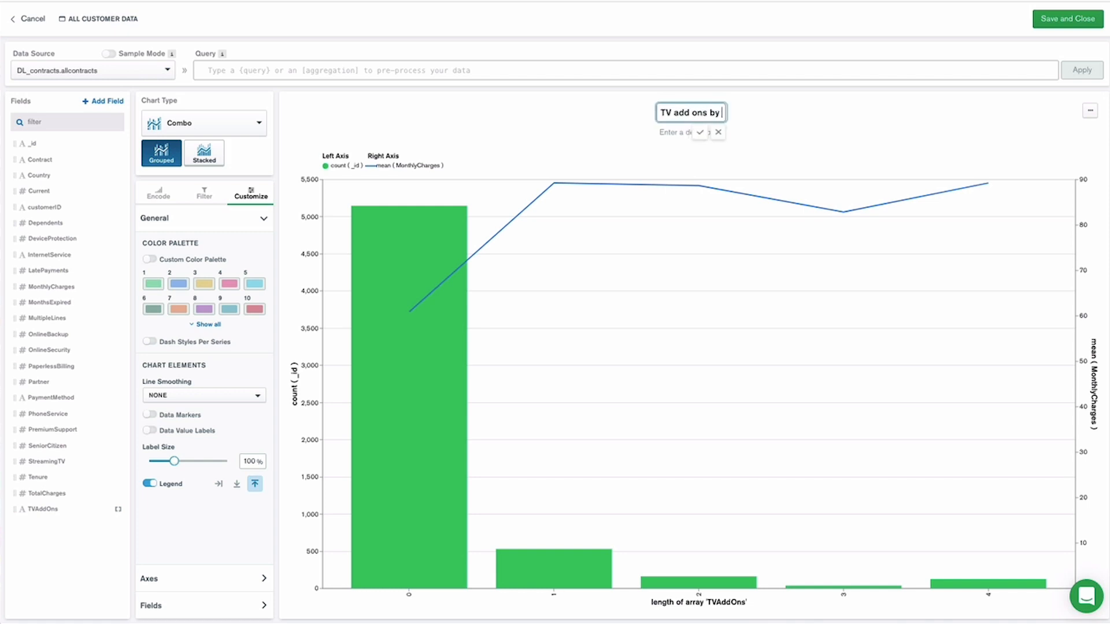
{"action": "type", "text": "monthly contrac"}
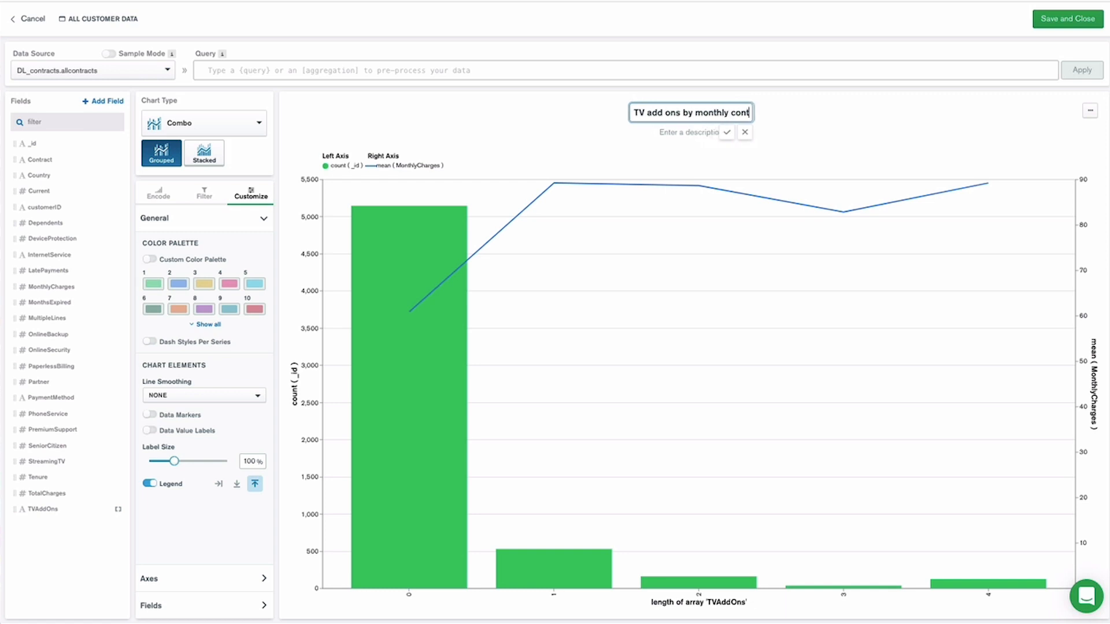
{"action": "type", "text": "t value"}
{"action": "left_click", "coordinate": [732, 132]}
{"action": "left_click", "coordinate": [708, 131]}
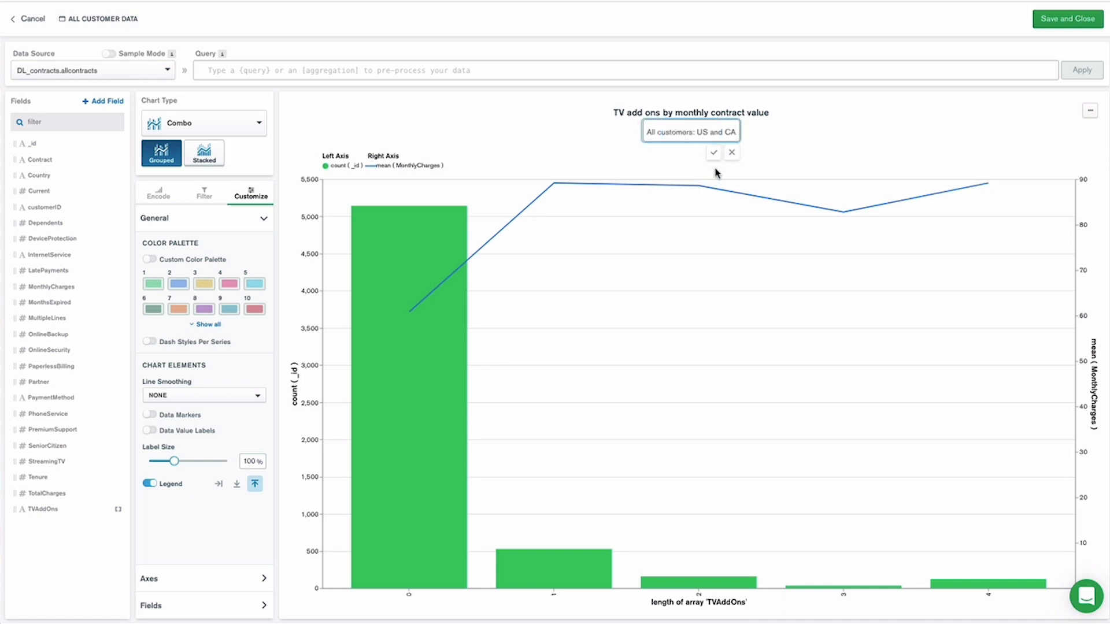
{"action": "left_click", "coordinate": [715, 154]}
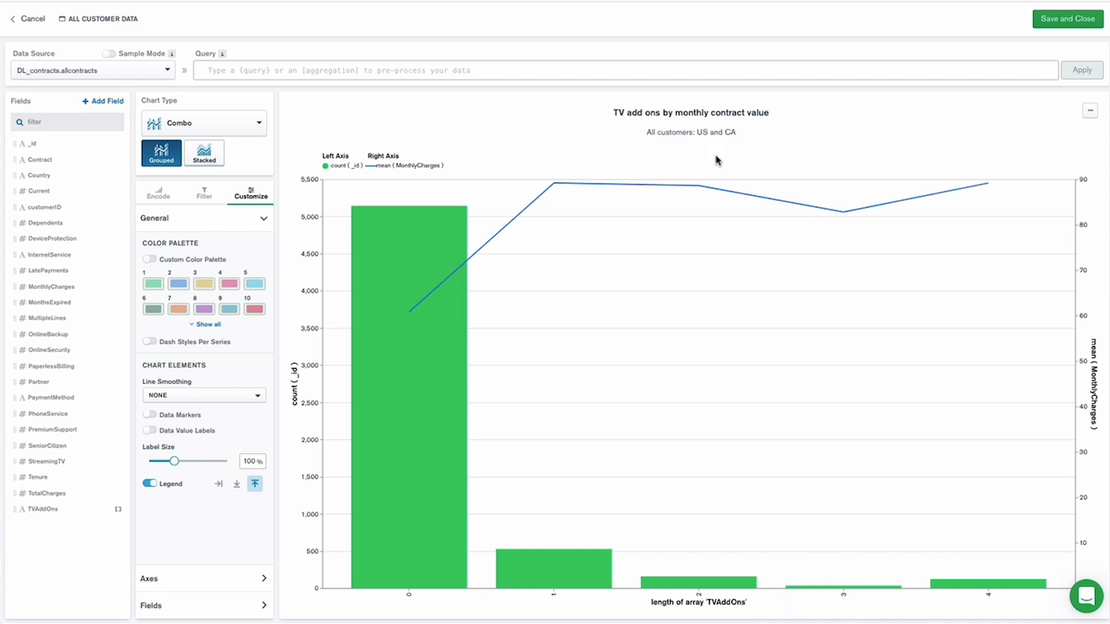
Save the chart and widen its tile to about twice the width on the All Customer Data dashboard.
{"action": "left_click", "coordinate": [1064, 22]}
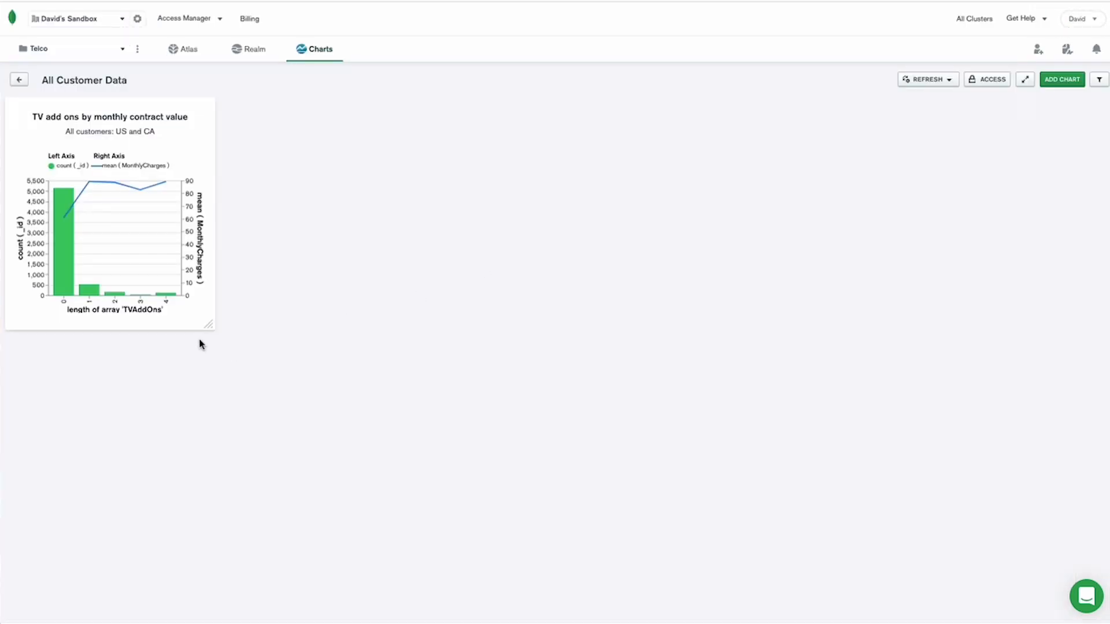
{"action": "left_click_drag", "start_coordinate": [208, 325], "coordinate": [409, 334]}
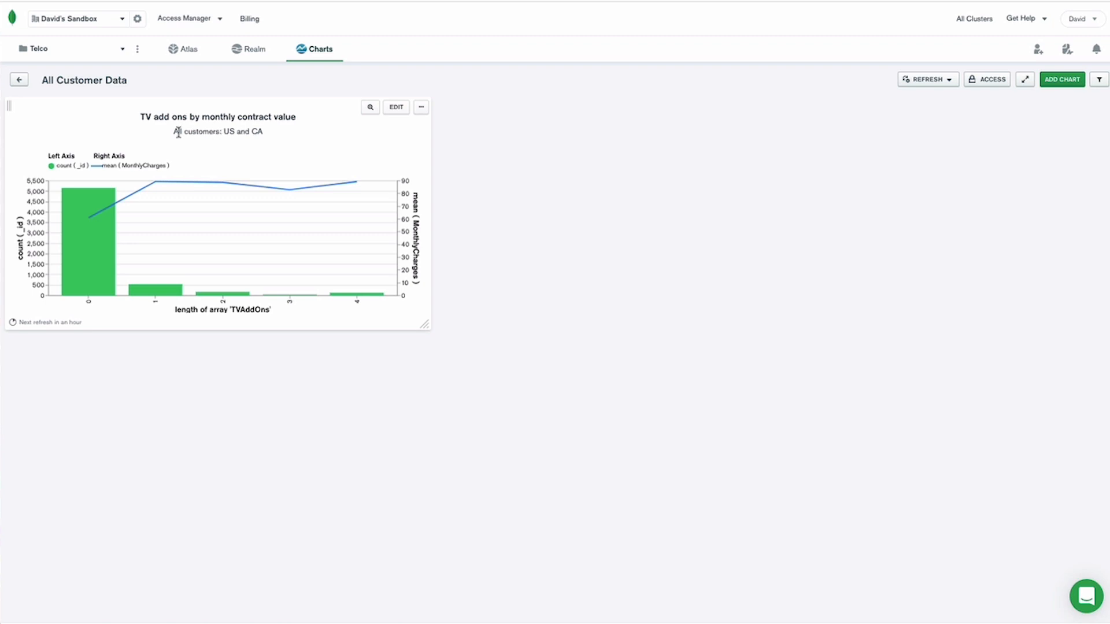
Go to the Customer Value dashboard and widen the Contract and Tenure columns of the High Value Customers table.
{"action": "left_click", "coordinate": [18, 80]}
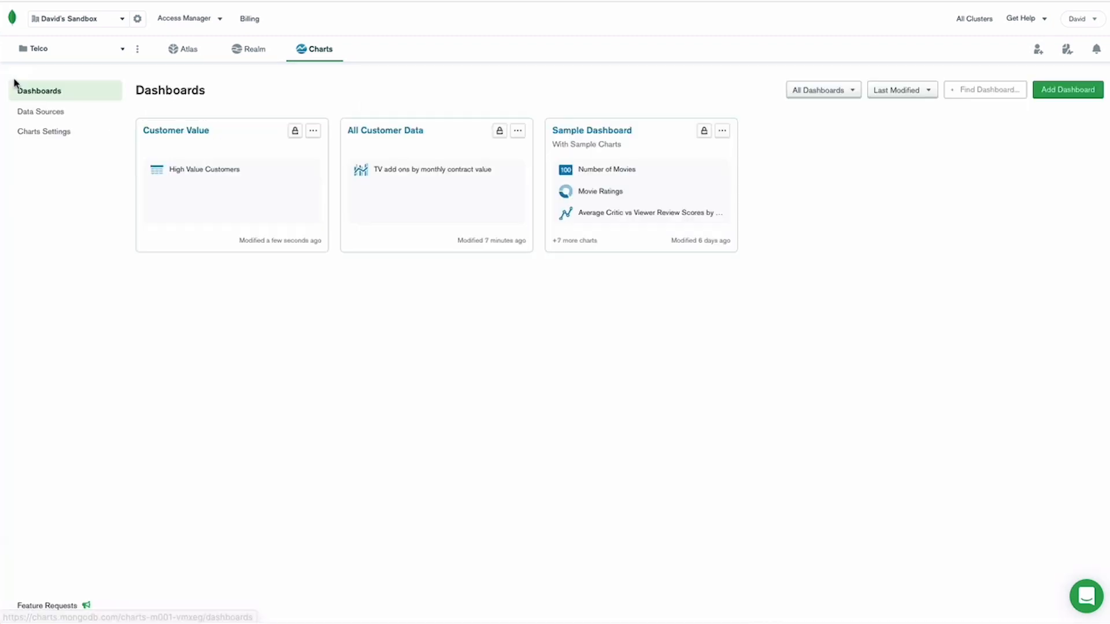
{"action": "left_click", "coordinate": [179, 132]}
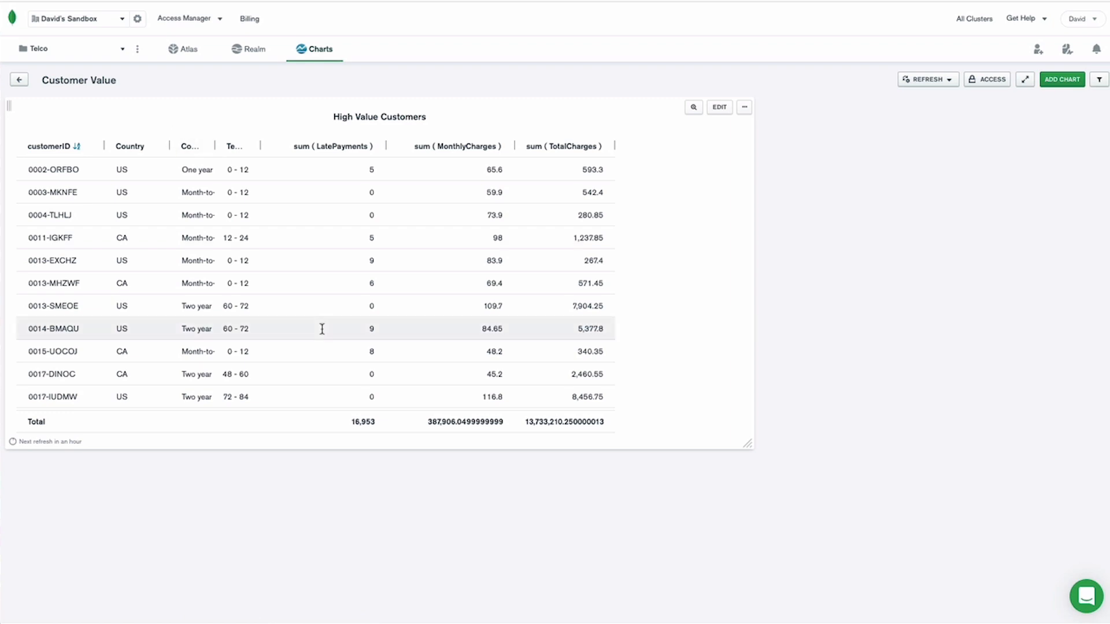
{"action": "left_click_drag", "start_coordinate": [214, 146], "coordinate": [296, 144]}
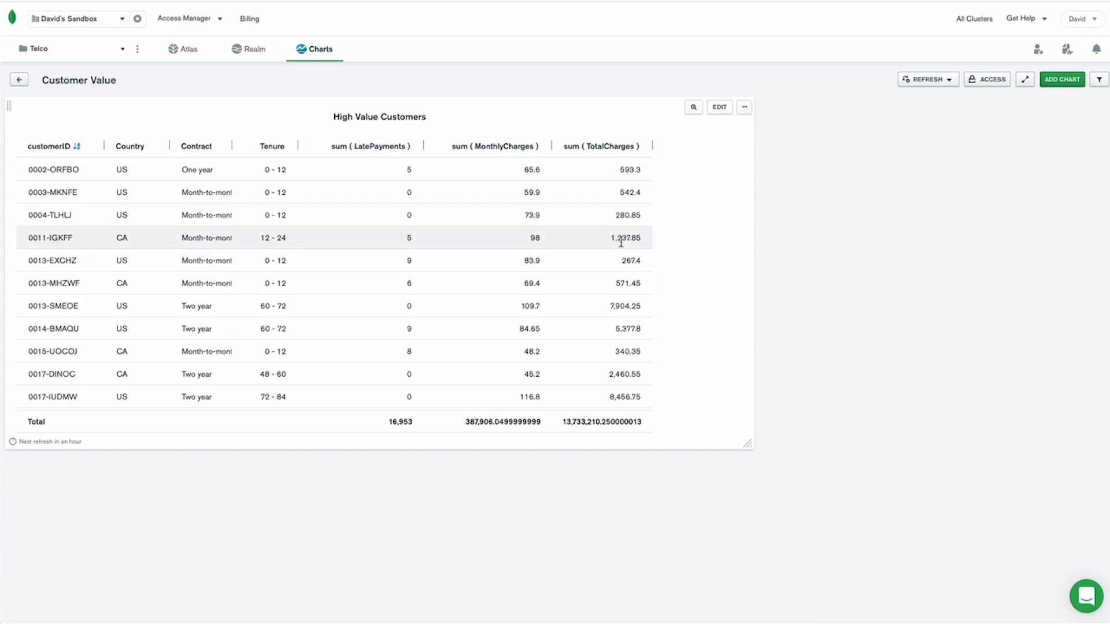
Edit the High Value Customers table and add a single-color conditional format rule for sum ( MonthlyCharges ) greater than or equal to 100.
{"action": "left_click", "coordinate": [719, 107]}
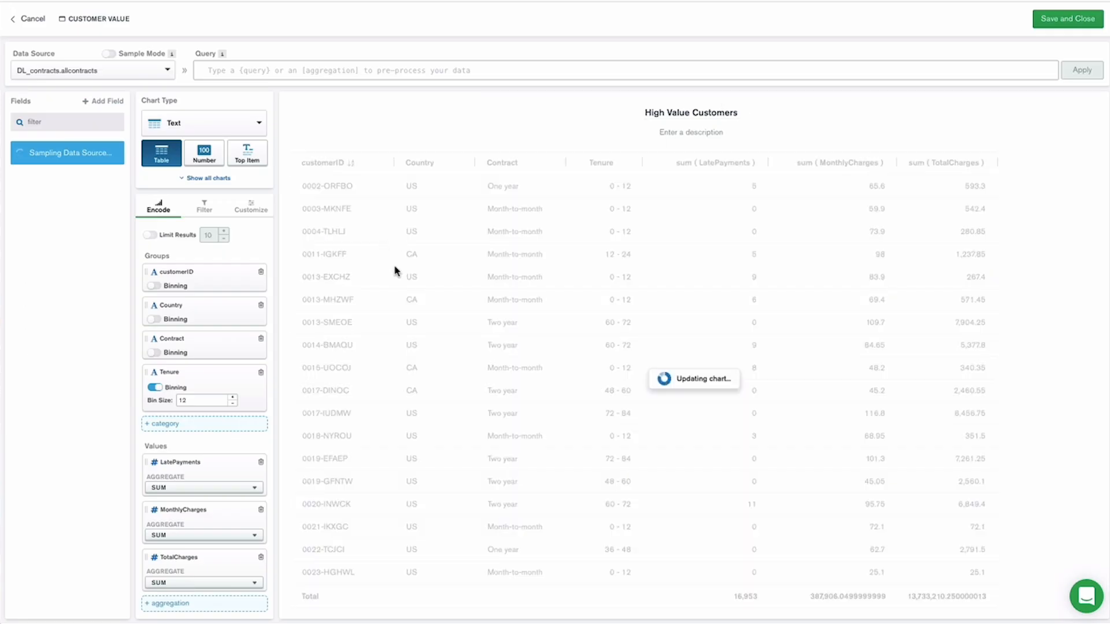
{"action": "left_click", "coordinate": [251, 207]}
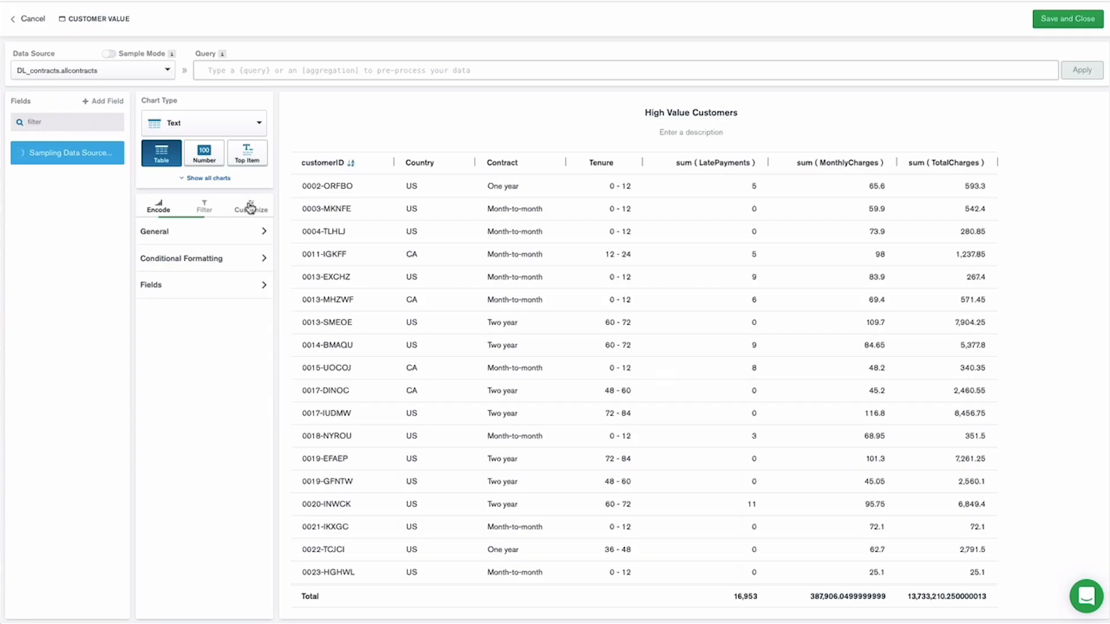
{"action": "left_click", "coordinate": [256, 260]}
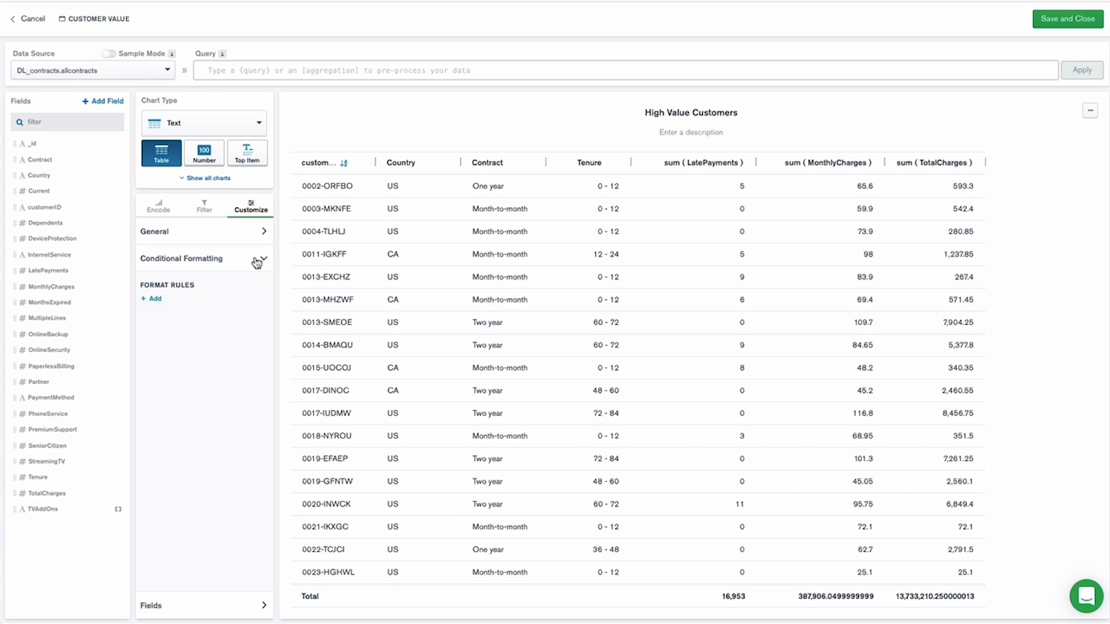
{"action": "left_click", "coordinate": [155, 299]}
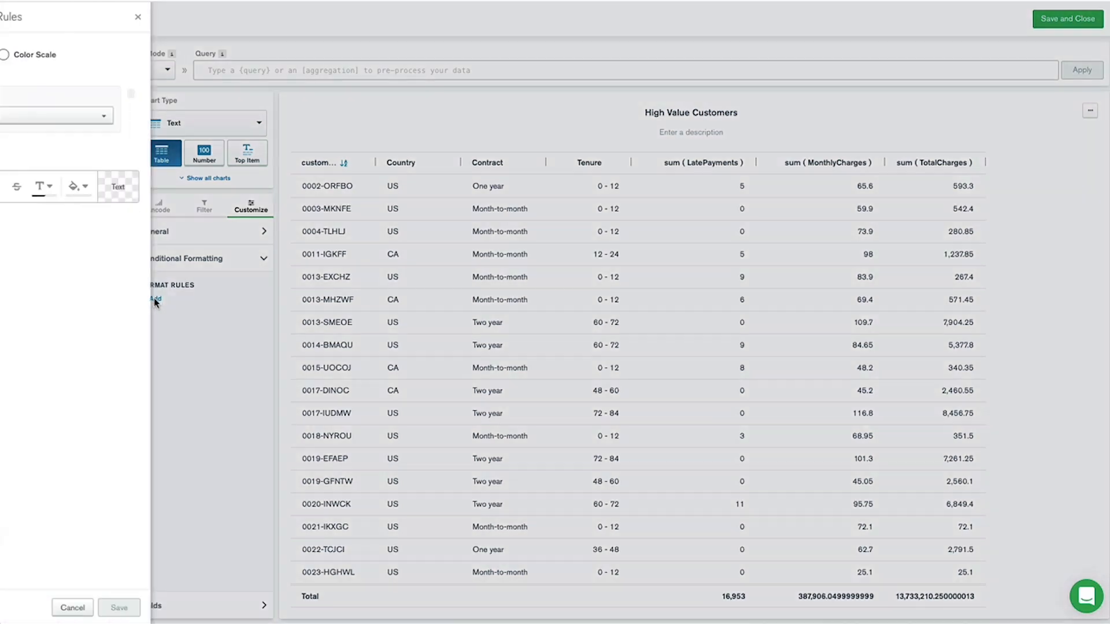
{"action": "left_click", "coordinate": [180, 117]}
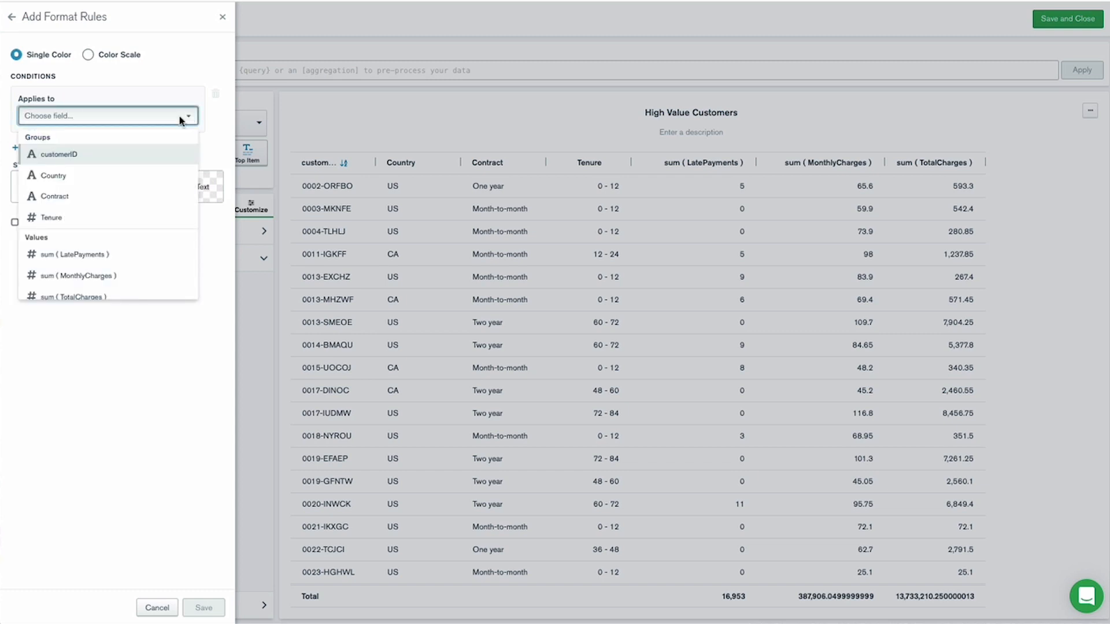
{"action": "left_click", "coordinate": [124, 275]}
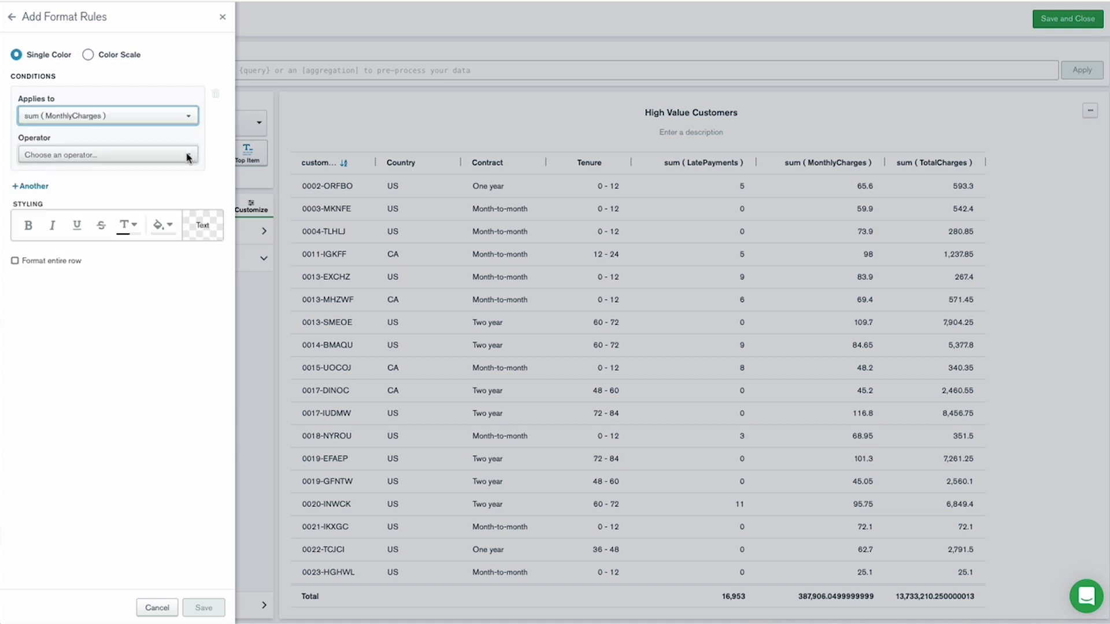
{"action": "left_click", "coordinate": [188, 156]}
{"action": "left_click", "coordinate": [99, 255]}
{"action": "left_click", "coordinate": [81, 193]}
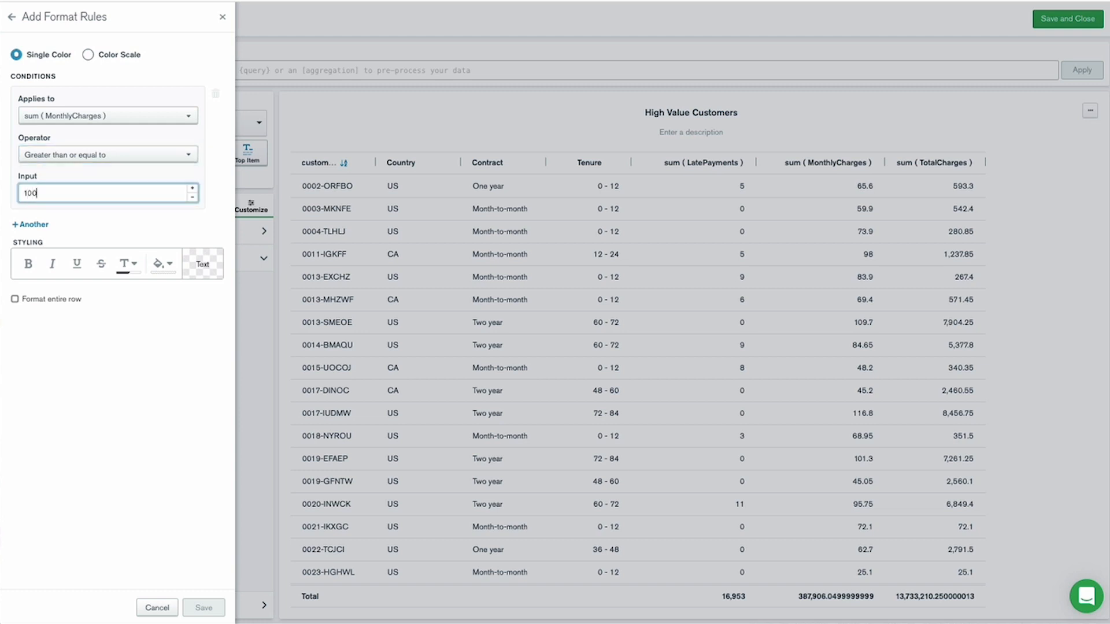
Give the monthly charges rule a green background fill and save the rule.
{"action": "left_click", "coordinate": [166, 264]}
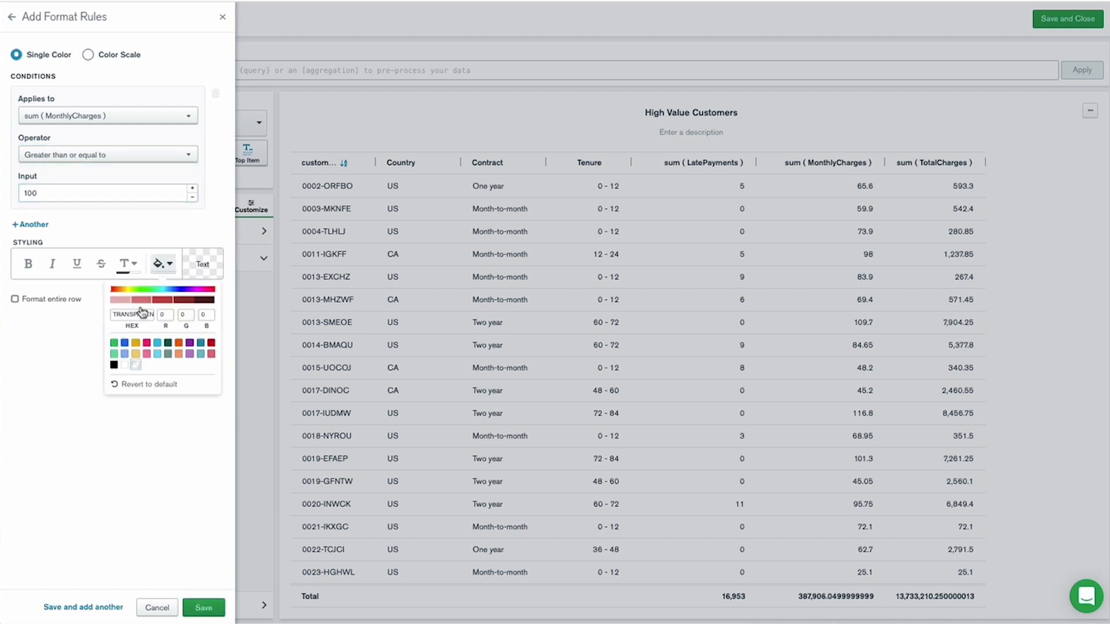
{"action": "left_click", "coordinate": [113, 342]}
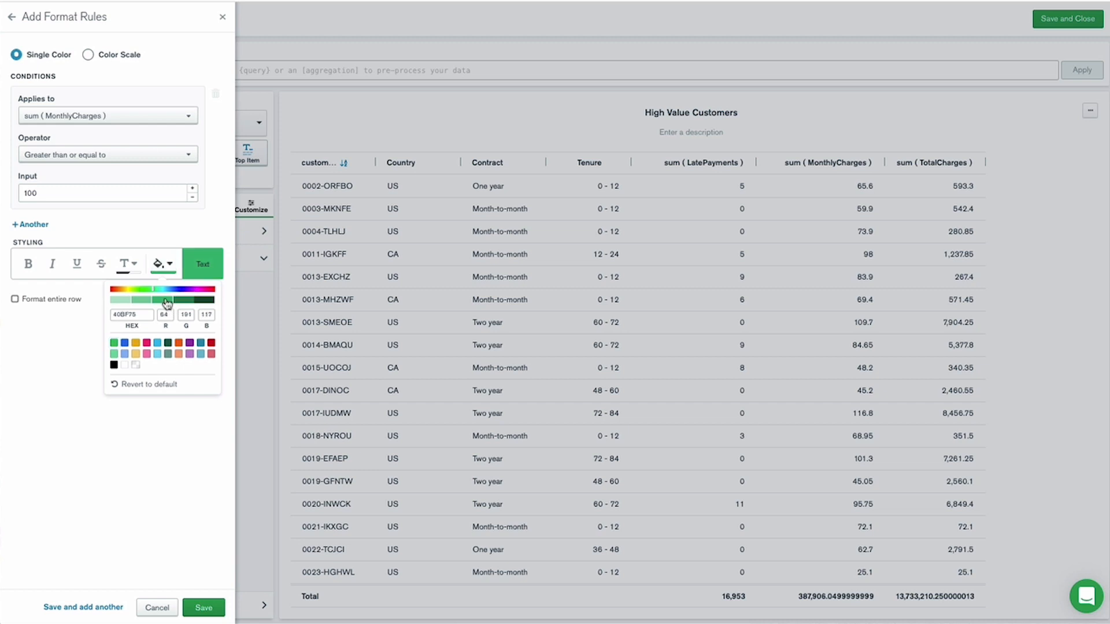
{"action": "left_click", "coordinate": [203, 608]}
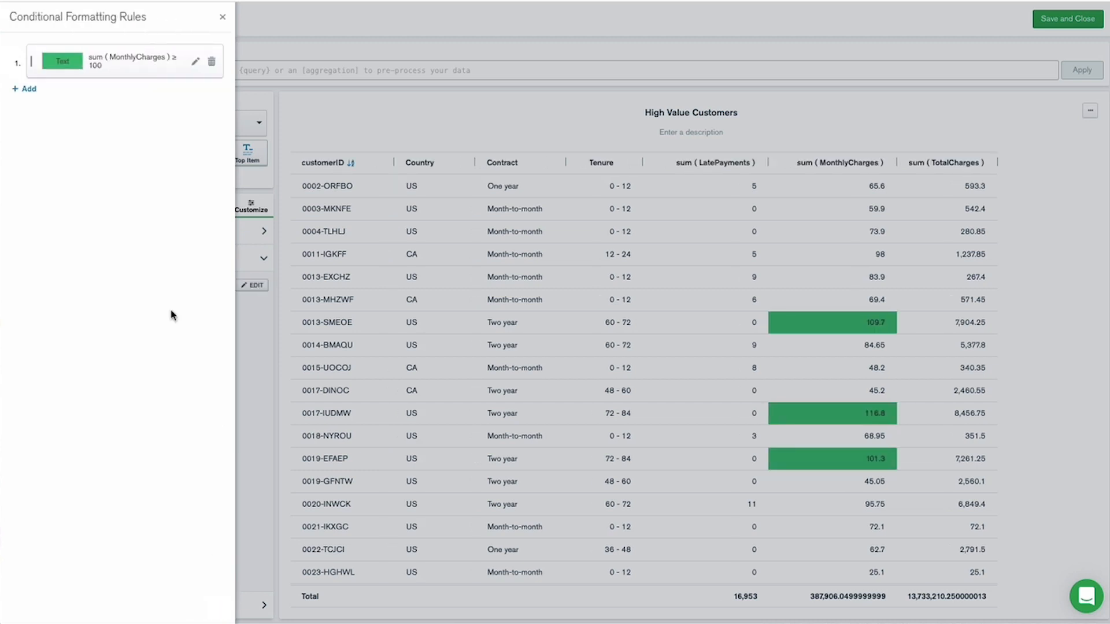
Add a second format rule of the Color Scale type, applied to sum ( LatePayments ).
{"action": "left_click", "coordinate": [26, 88]}
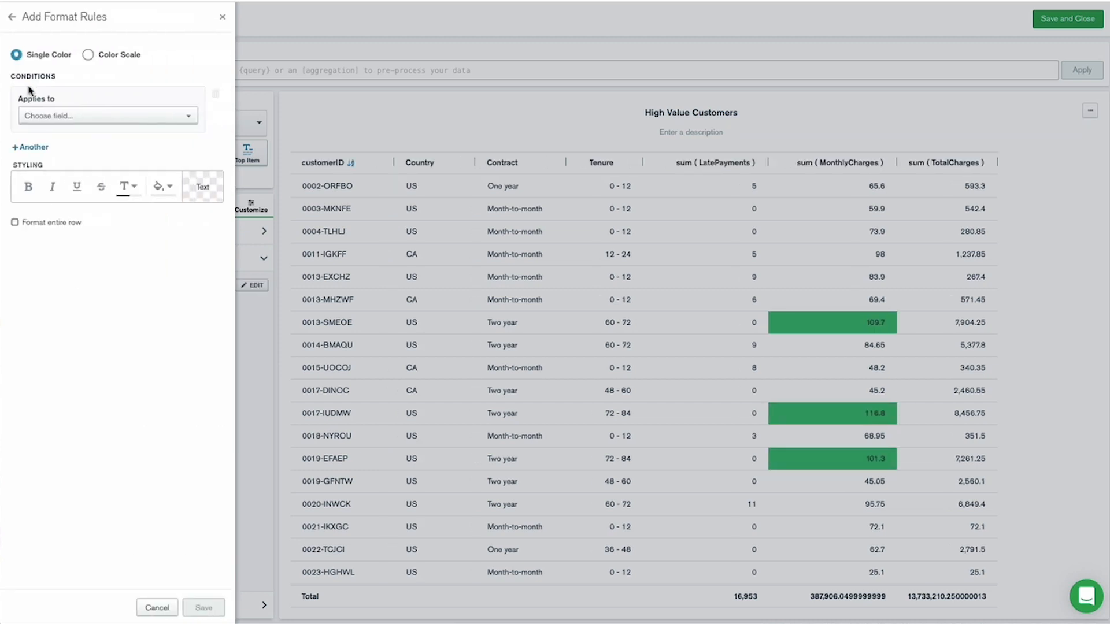
{"action": "left_click", "coordinate": [88, 55]}
{"action": "left_click", "coordinate": [107, 115]}
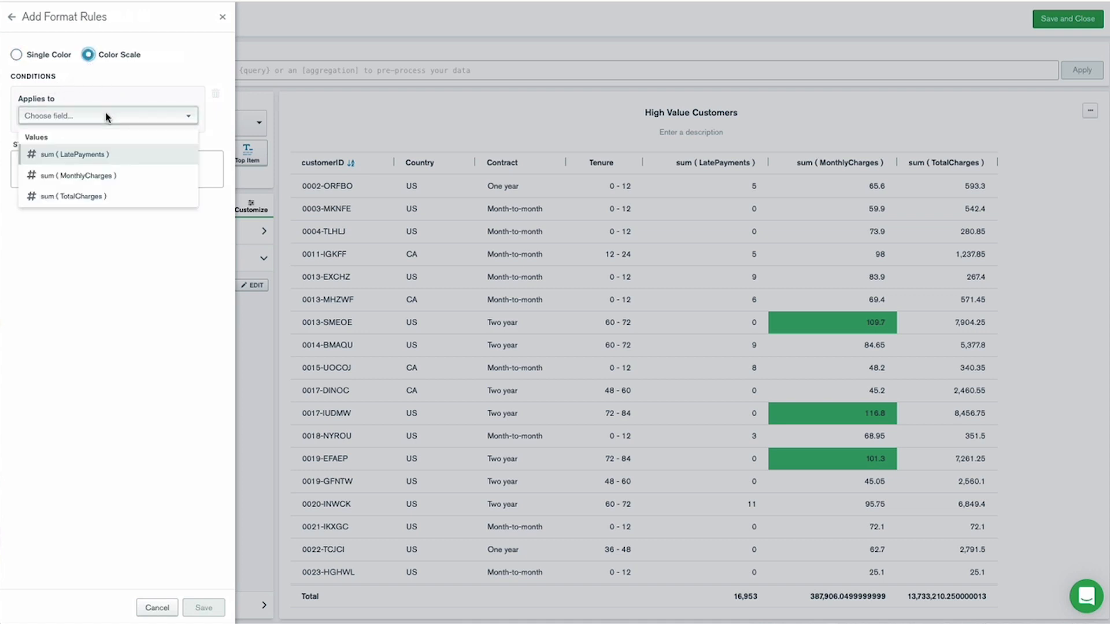
{"action": "left_click", "coordinate": [82, 158]}
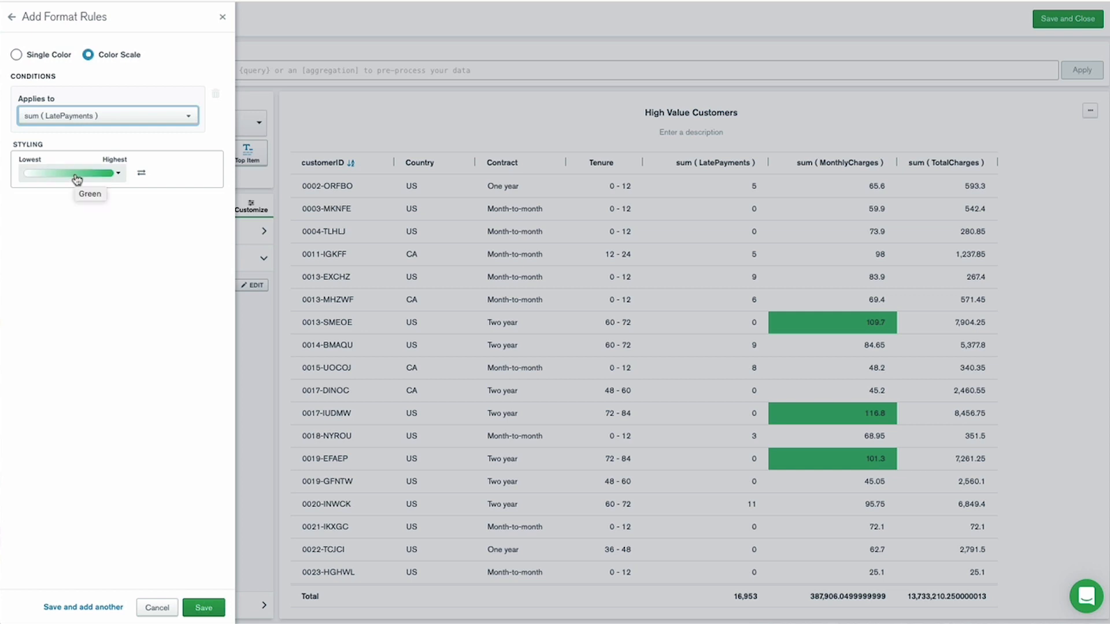
Use the diverging red-white-green scale reversed, with green for lowest and red for highest, and save the late payments rule.
{"action": "left_click", "coordinate": [76, 179]}
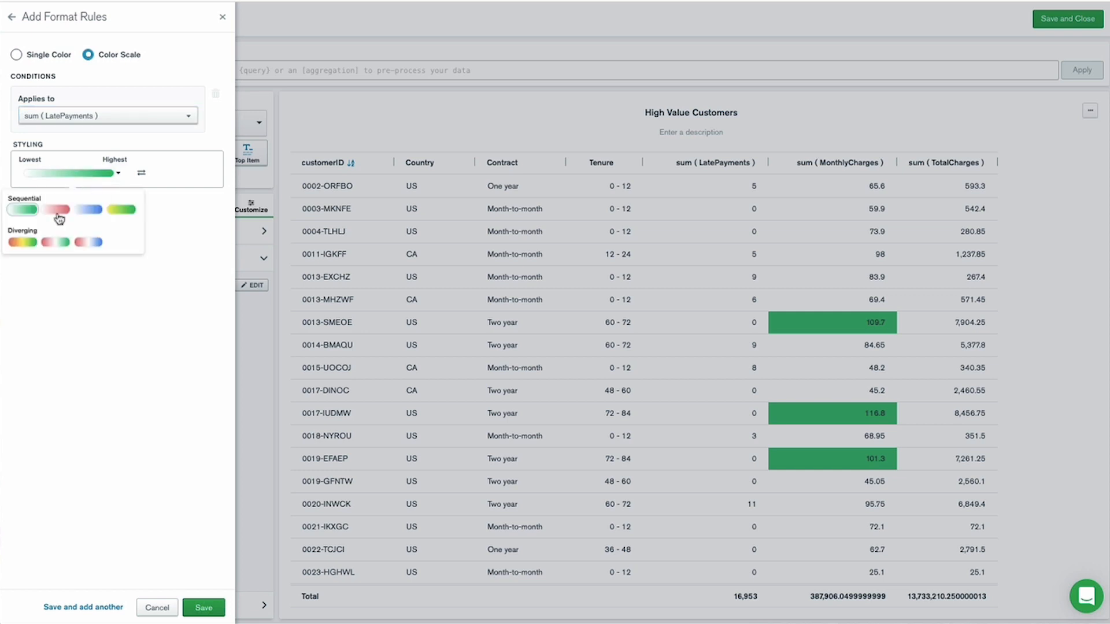
{"action": "left_click", "coordinate": [57, 243]}
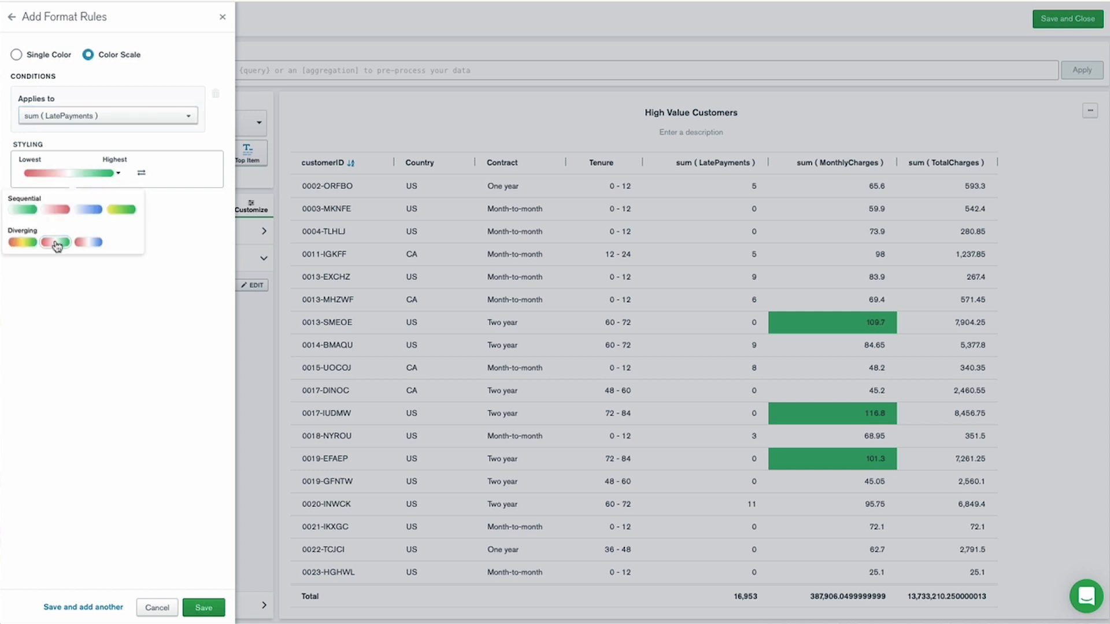
{"action": "left_click", "coordinate": [141, 175]}
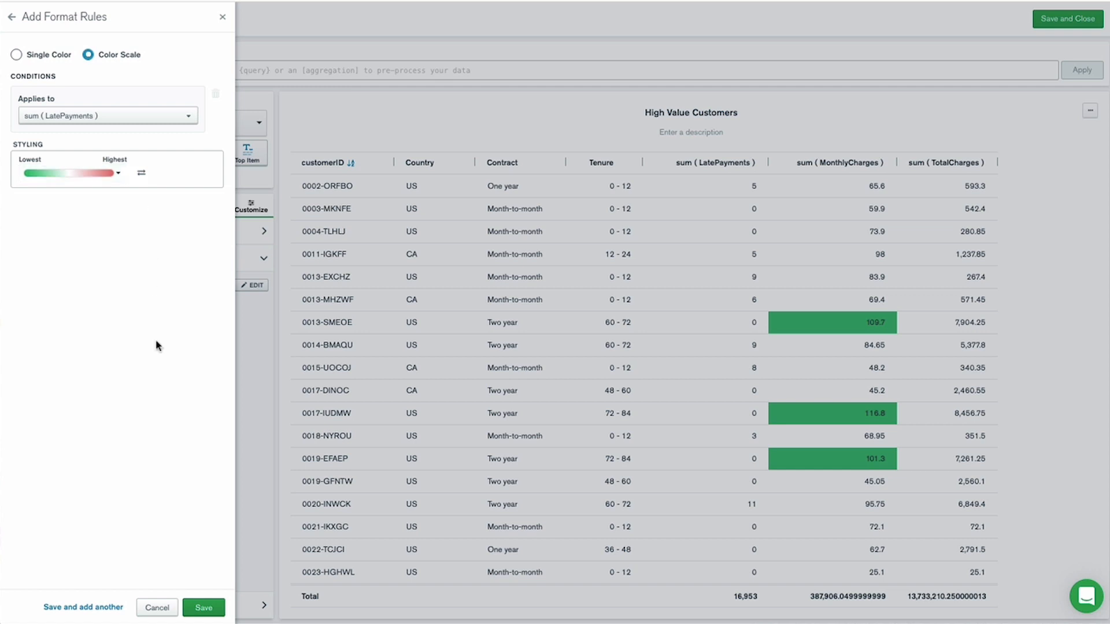
{"action": "left_click", "coordinate": [213, 608]}
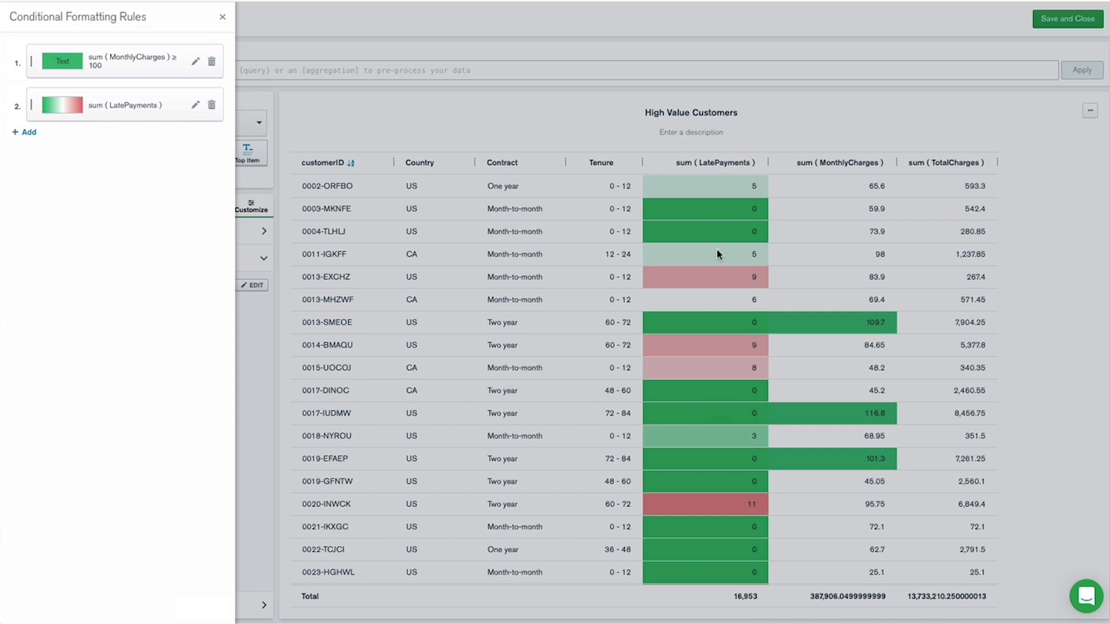
Add a third single-color format rule that applies when Contract is equal to "Two year".
{"action": "left_click", "coordinate": [26, 133]}
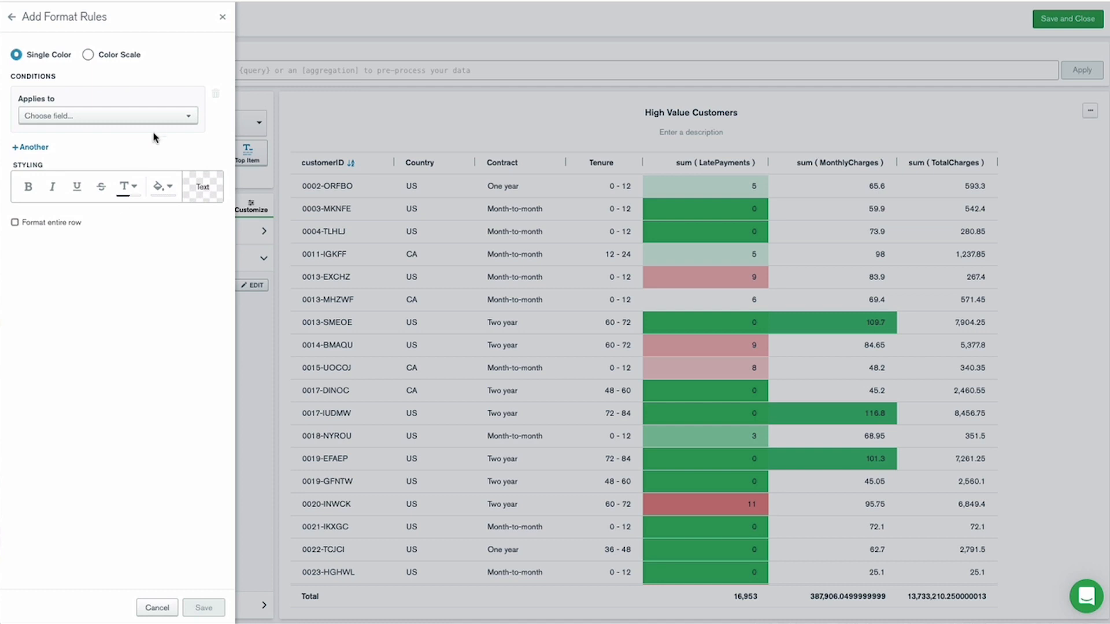
{"action": "left_click", "coordinate": [172, 116]}
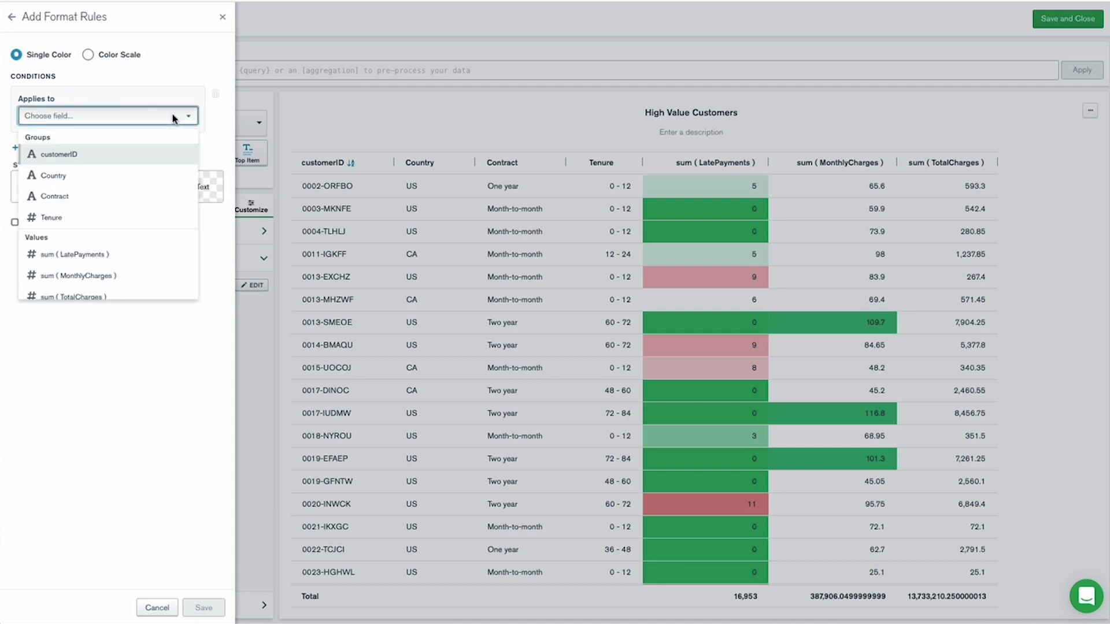
{"action": "scroll", "coordinate": [117, 259], "scroll_direction": "down", "scroll_amount": 1}
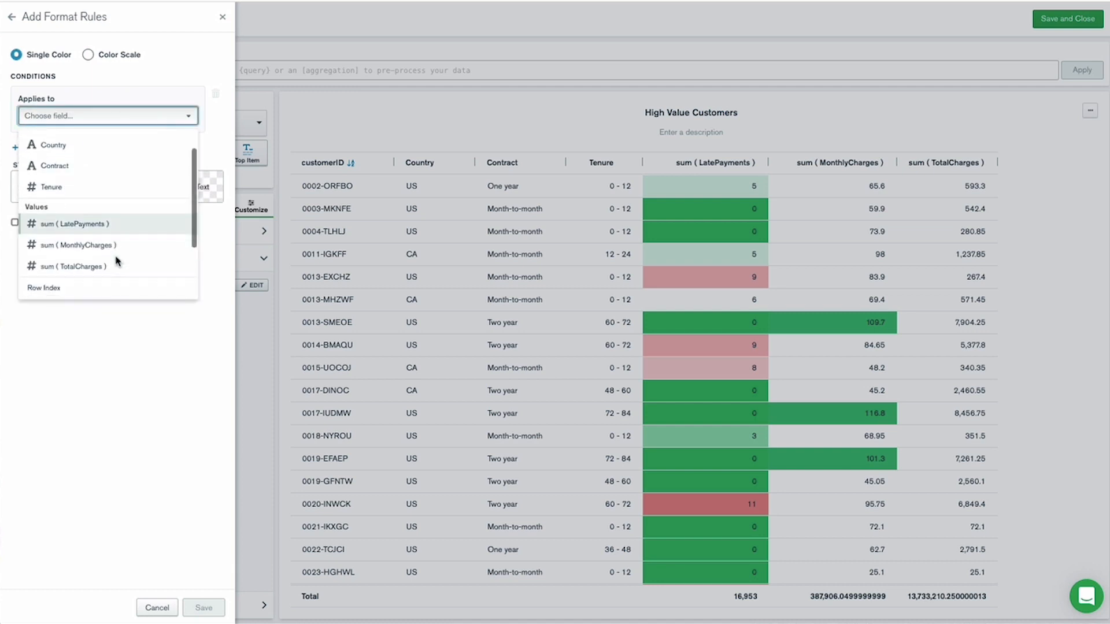
{"action": "left_click", "coordinate": [110, 266]}
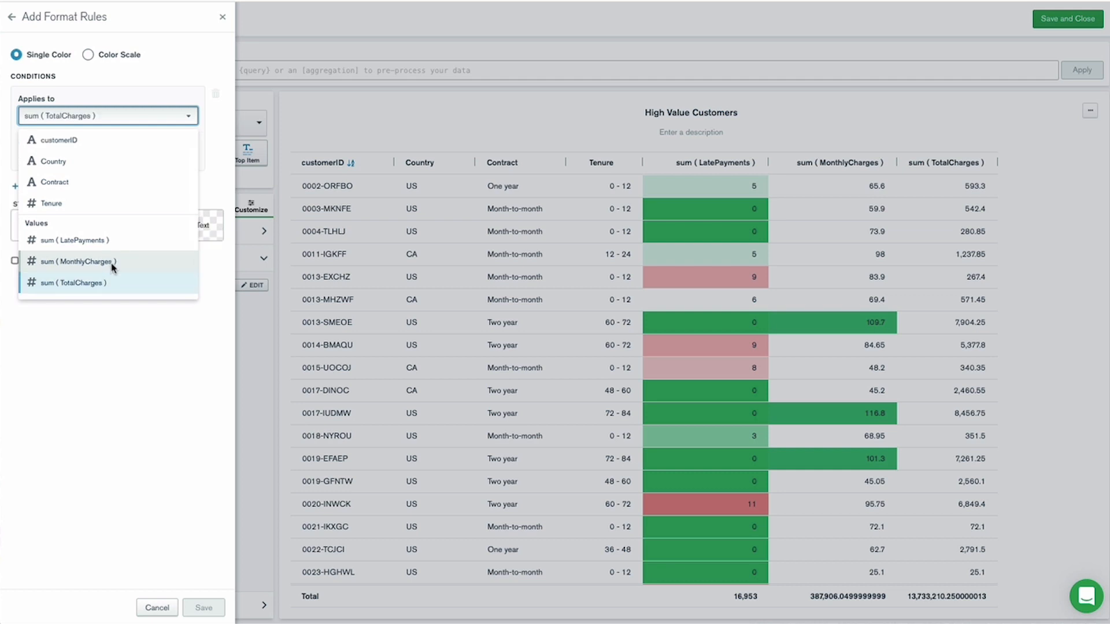
{"action": "left_click", "coordinate": [86, 186]}
{"action": "left_click", "coordinate": [150, 154]}
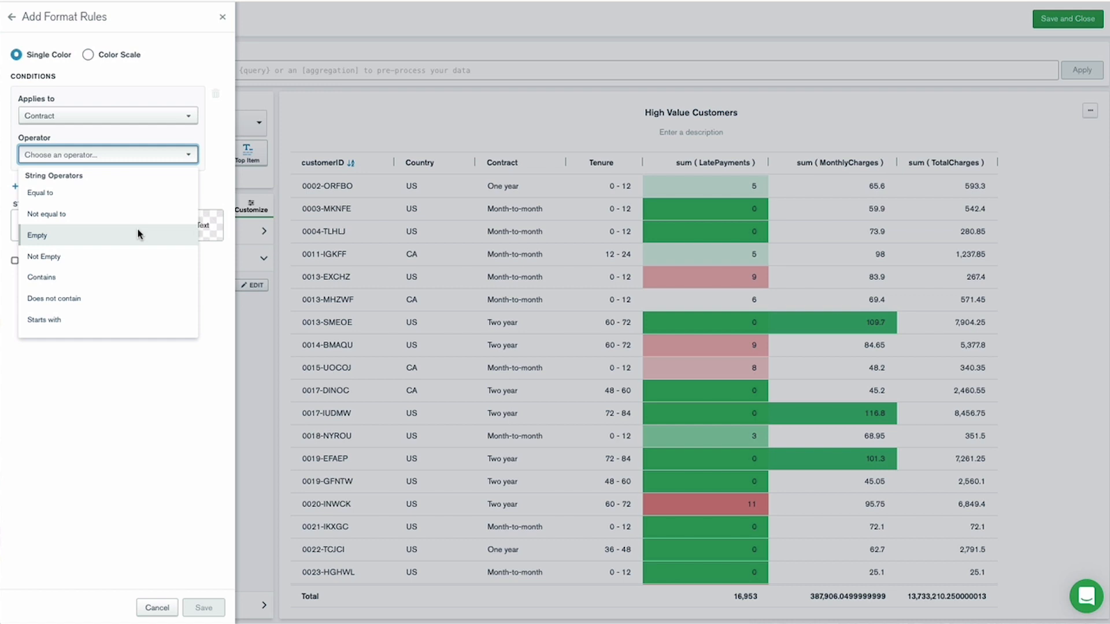
{"action": "left_click", "coordinate": [119, 192]}
{"action": "left_click", "coordinate": [119, 192]}
{"action": "type", "text": "Two year"}
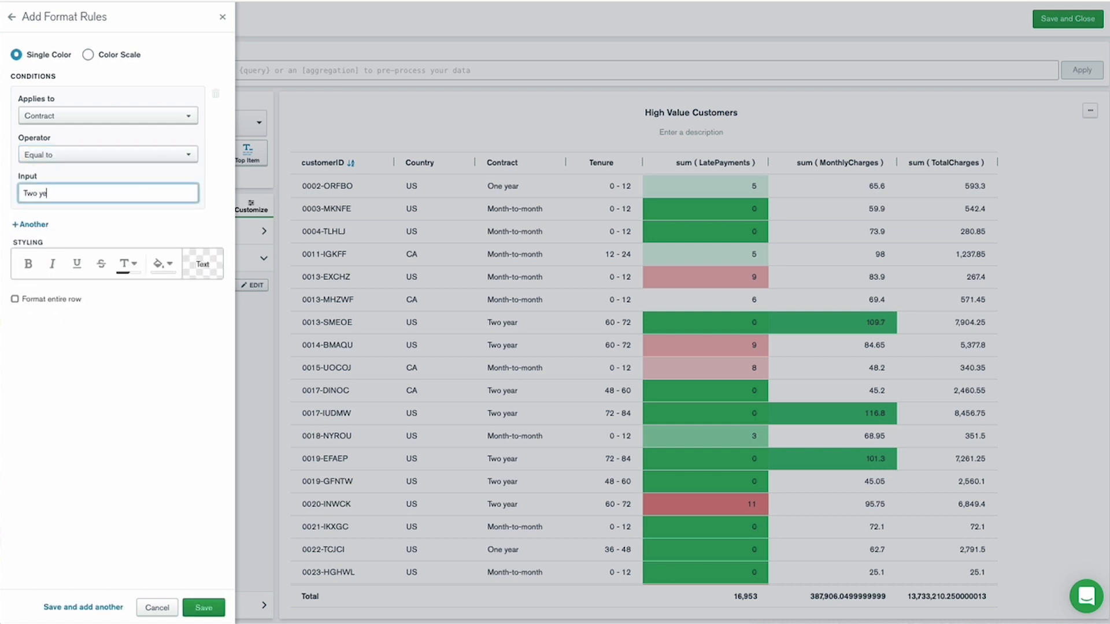
Give the two-year contract rule a light green B3E6C8 background, format the entire row, and save the rule.
{"action": "left_click", "coordinate": [171, 266]}
{"action": "left_click", "coordinate": [114, 344]}
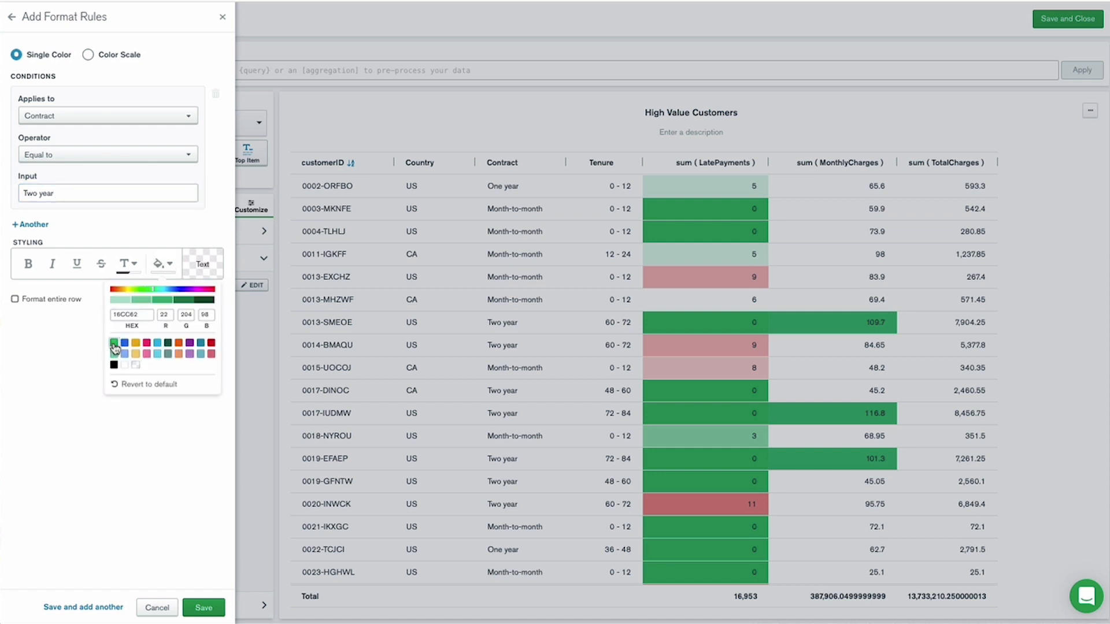
{"action": "left_click", "coordinate": [120, 300]}
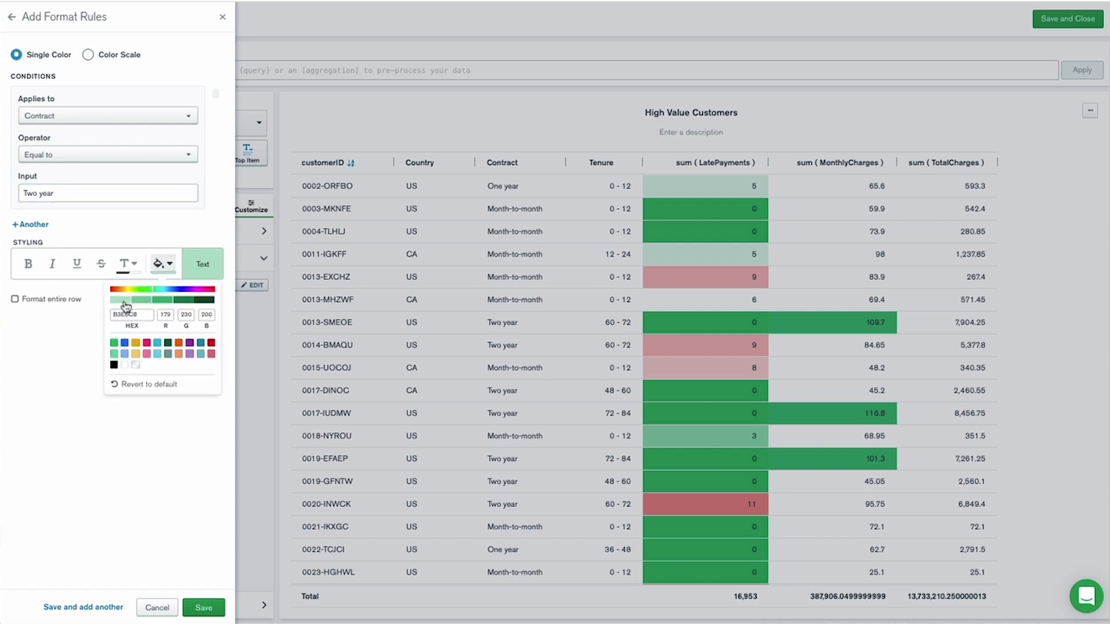
{"action": "left_click", "coordinate": [15, 300]}
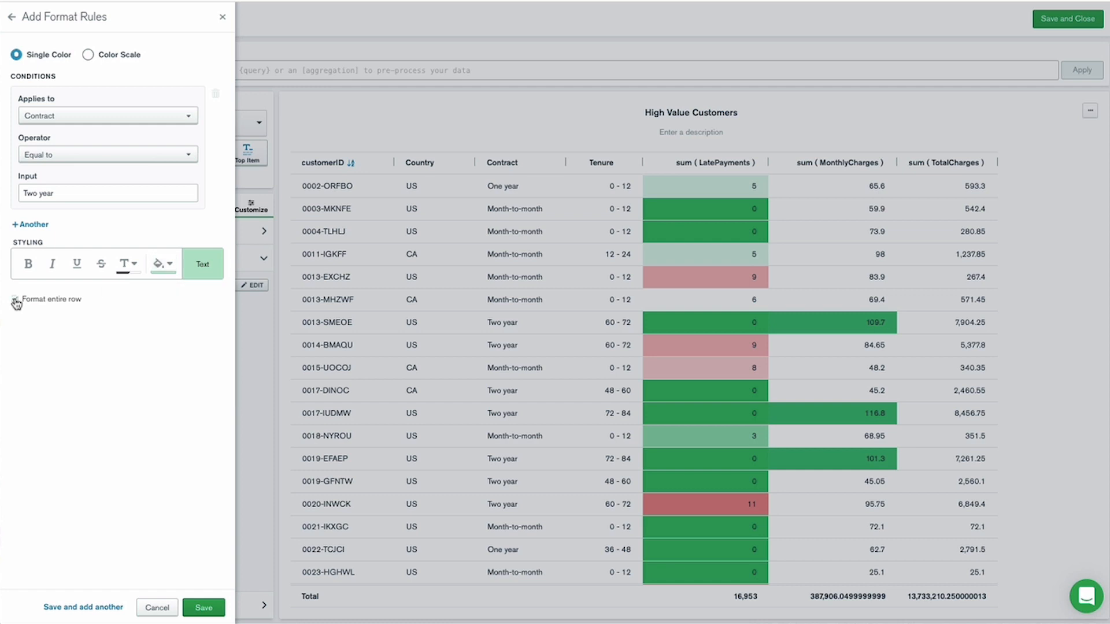
{"action": "left_click", "coordinate": [203, 608]}
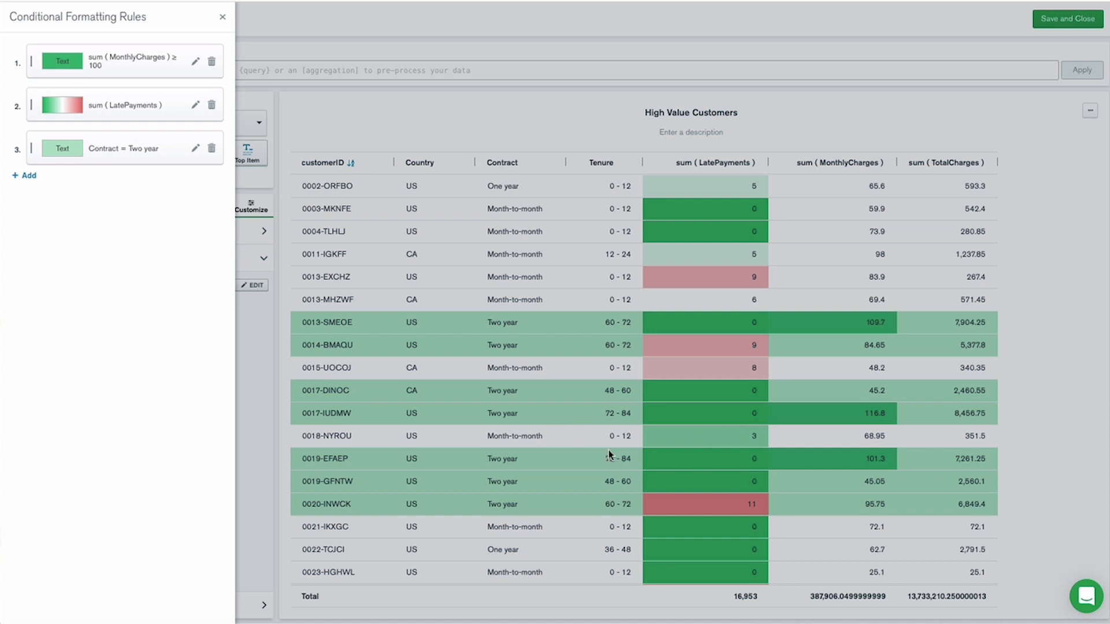
Try the Contract = Two year rule in first place in the rule order, and return it to third place.
{"action": "left_click_drag", "start_coordinate": [31, 148], "coordinate": [28, 47]}
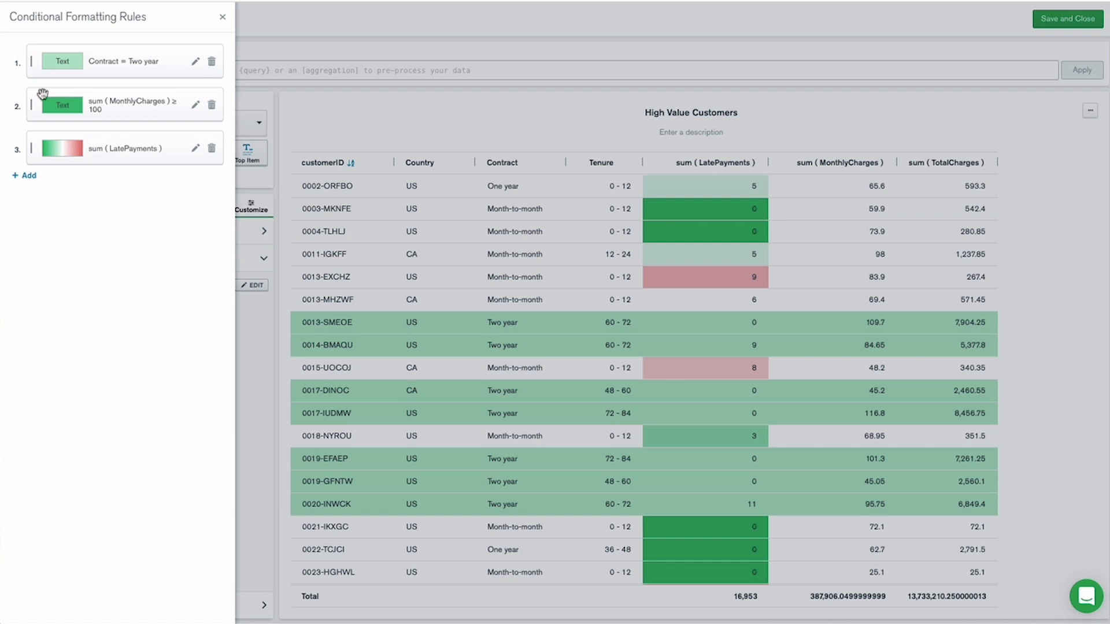
{"action": "left_click_drag", "start_coordinate": [30, 64], "coordinate": [29, 154]}
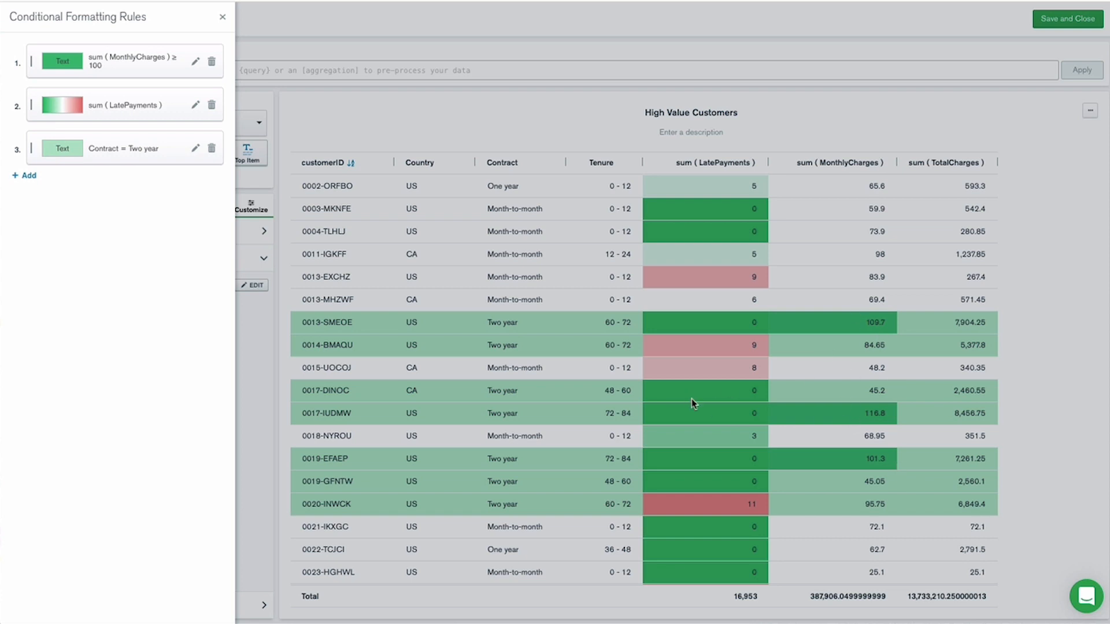
Close the conditional formatting rules and widen the sum ( TotalCharges ) and sum ( MonthlyCharges ) columns of the table.
{"action": "left_click", "coordinate": [222, 16]}
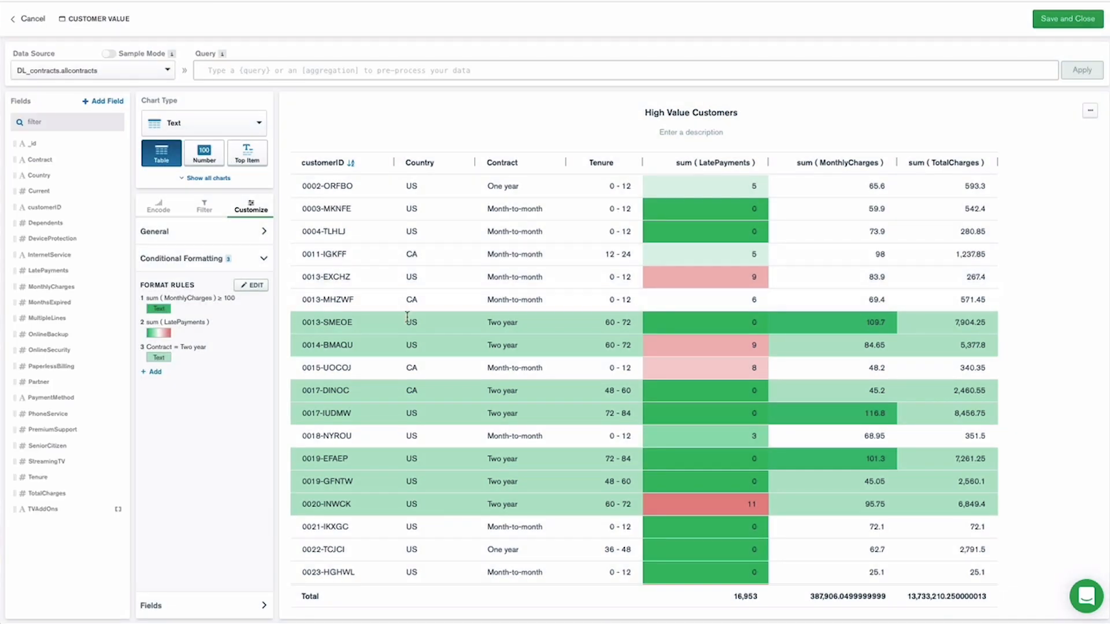
{"action": "left_click_drag", "start_coordinate": [997, 163], "coordinate": [1071, 163]}
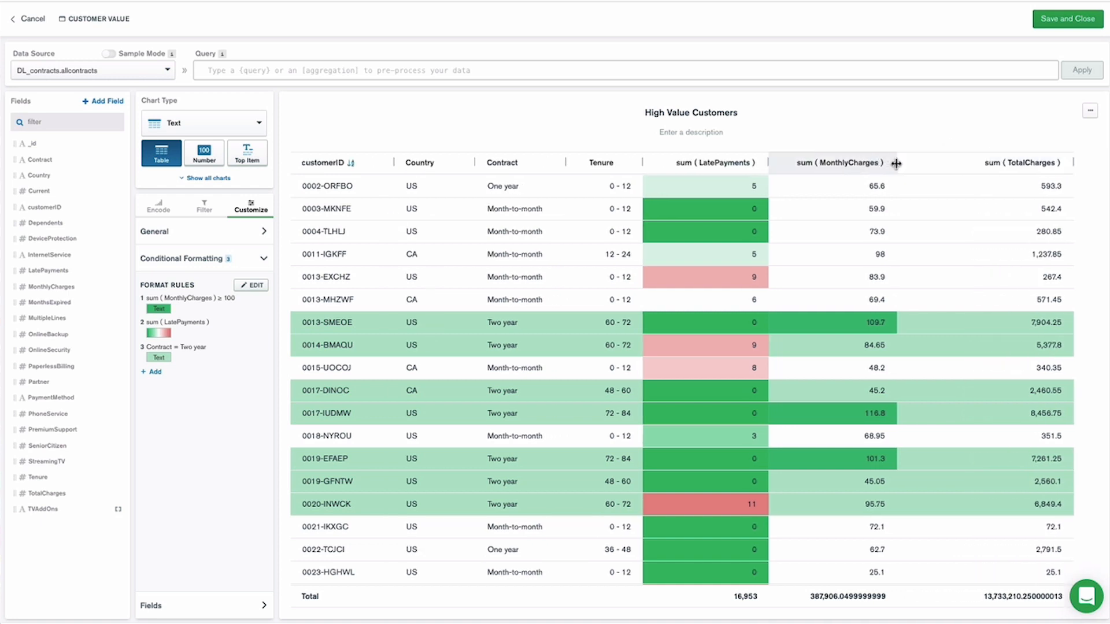
{"action": "left_click_drag", "start_coordinate": [896, 162], "coordinate": [951, 165]}
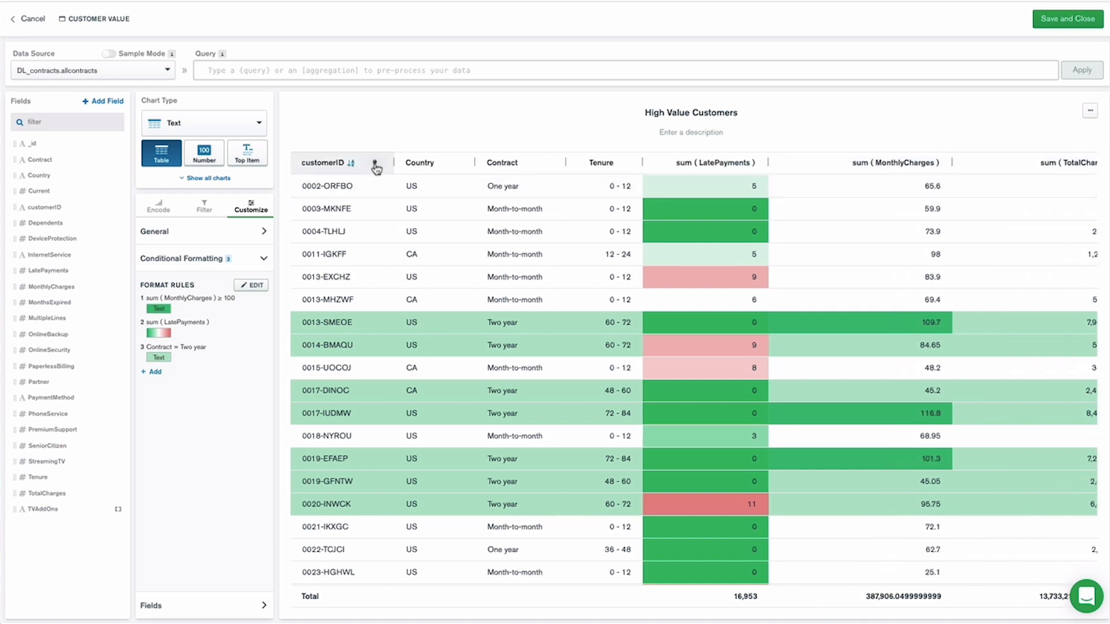
Pin the customerID column, check it against sideways scrolling, and save and close the High Value Customers chart.
{"action": "left_click", "coordinate": [375, 163]}
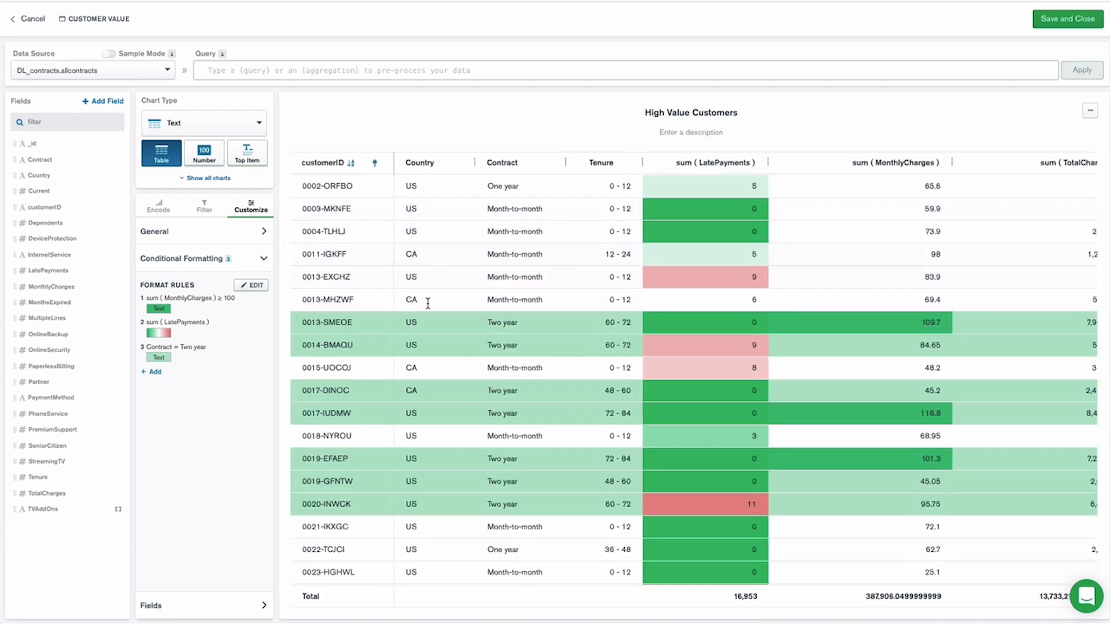
{"action": "scroll", "coordinate": [428, 303], "scroll_direction": "right", "scroll_amount": 2}
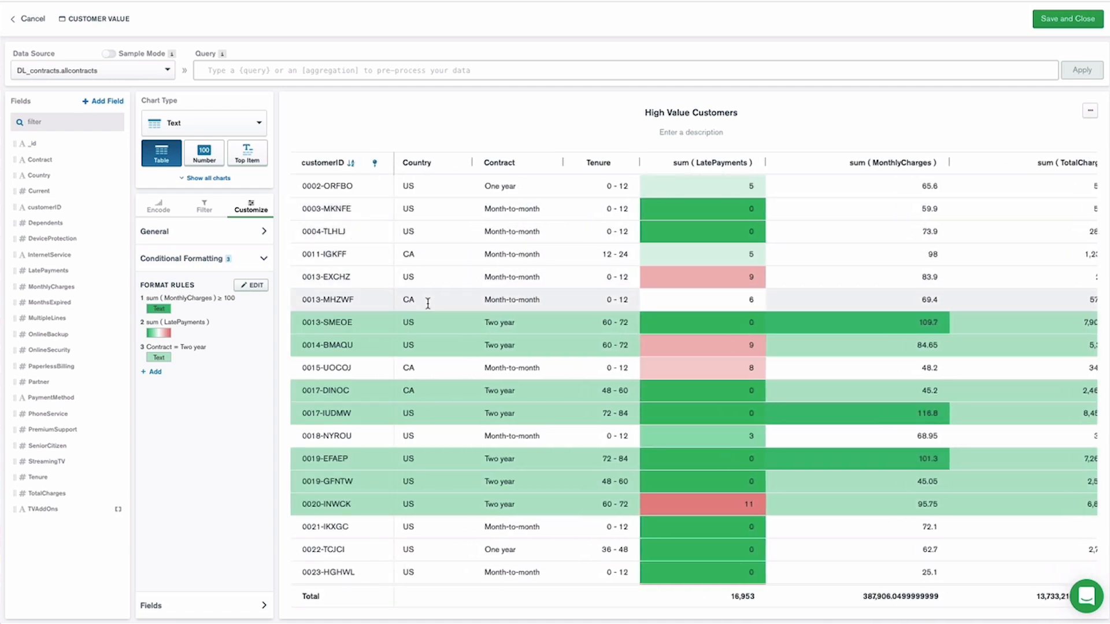
{"action": "scroll", "coordinate": [427, 303], "scroll_direction": "left", "scroll_amount": 2}
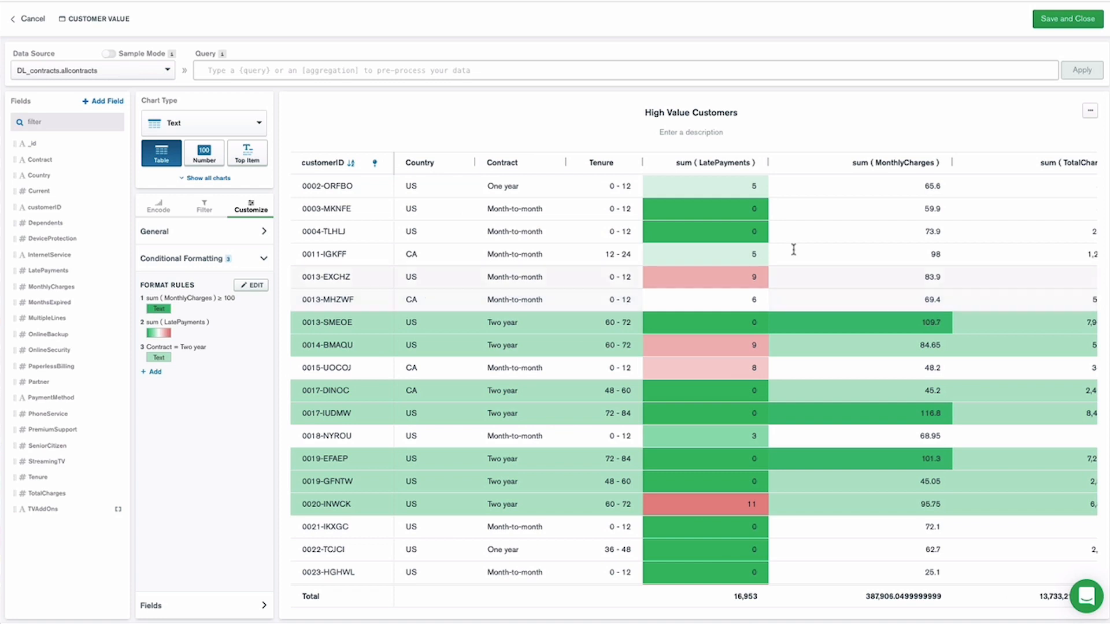
{"action": "left_click", "coordinate": [1054, 19]}
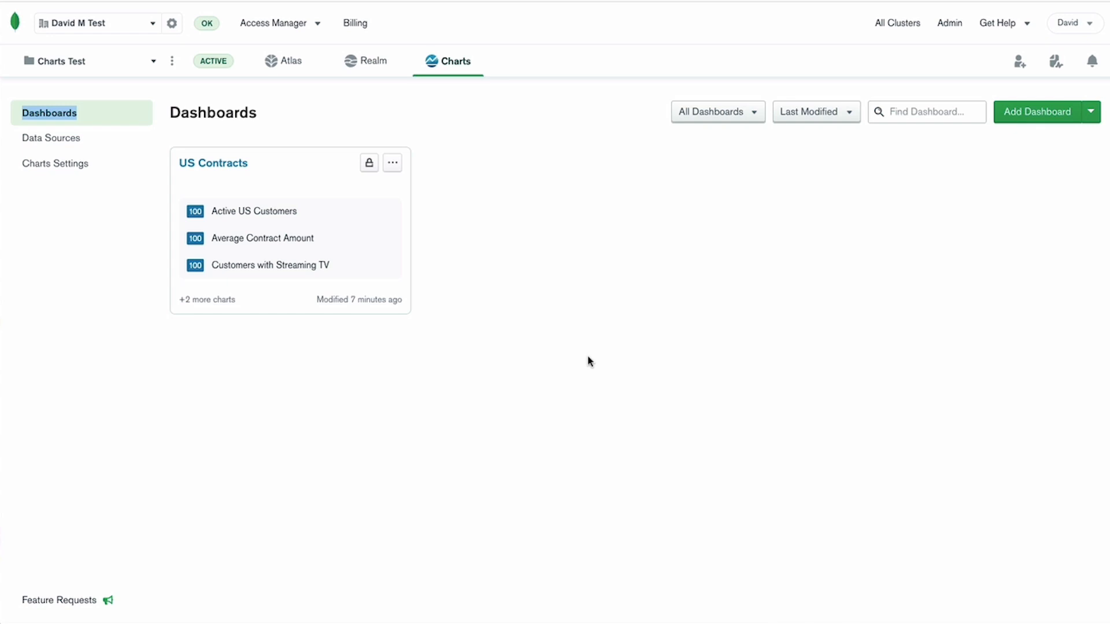
Review the US Contracts dashboard and export it to a file from the dashboard list.
{"action": "left_click", "coordinate": [223, 170]}
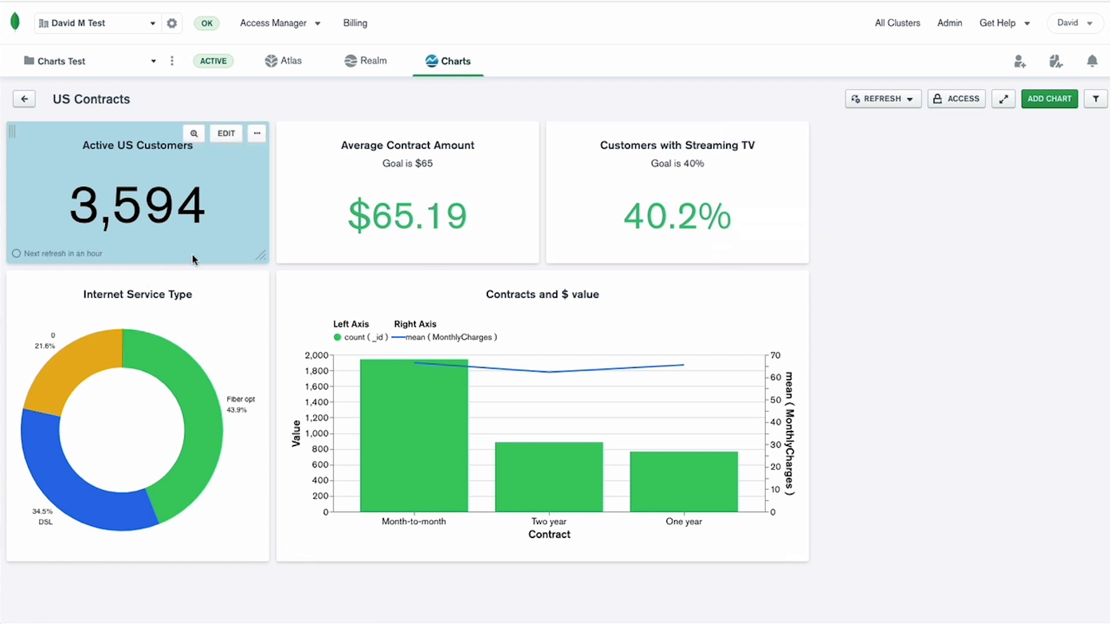
{"action": "left_click", "coordinate": [23, 99]}
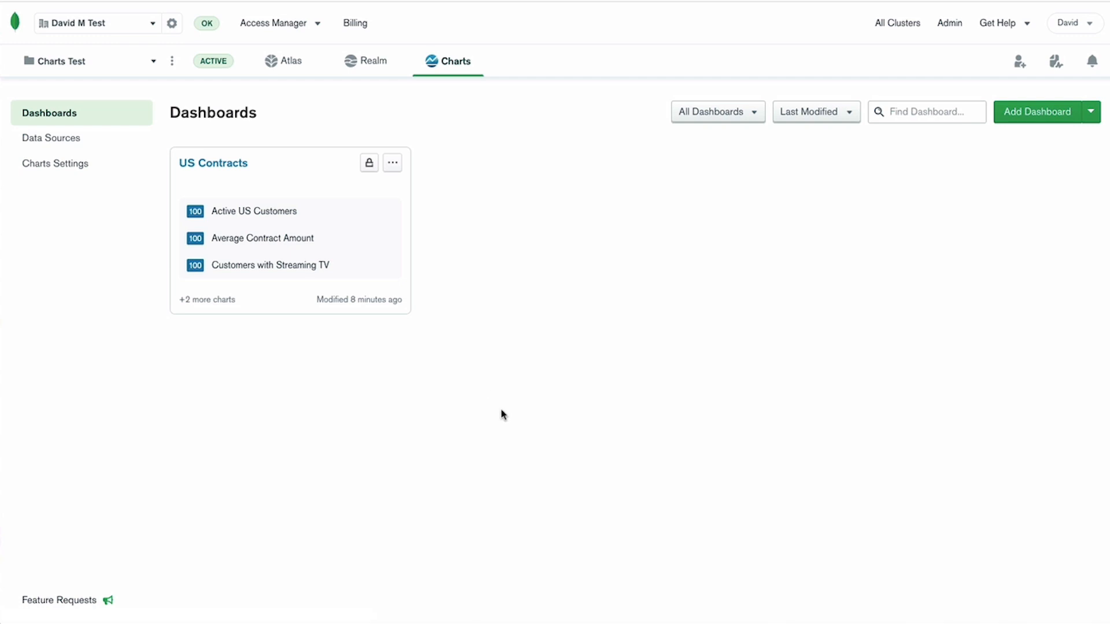
{"action": "left_click", "coordinate": [393, 167]}
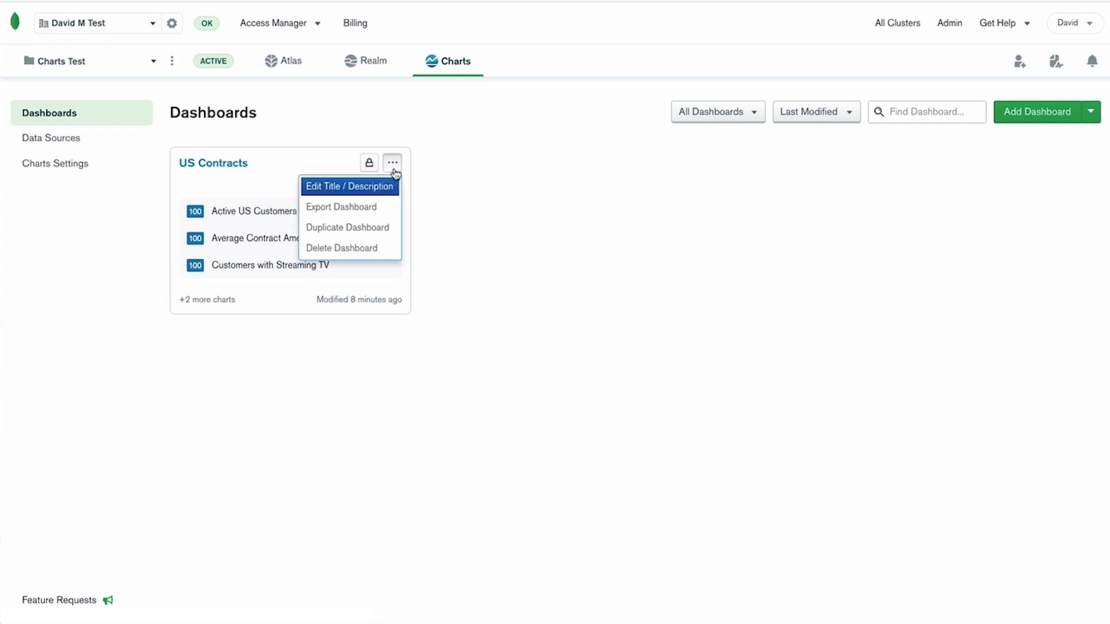
{"action": "left_click", "coordinate": [359, 215]}
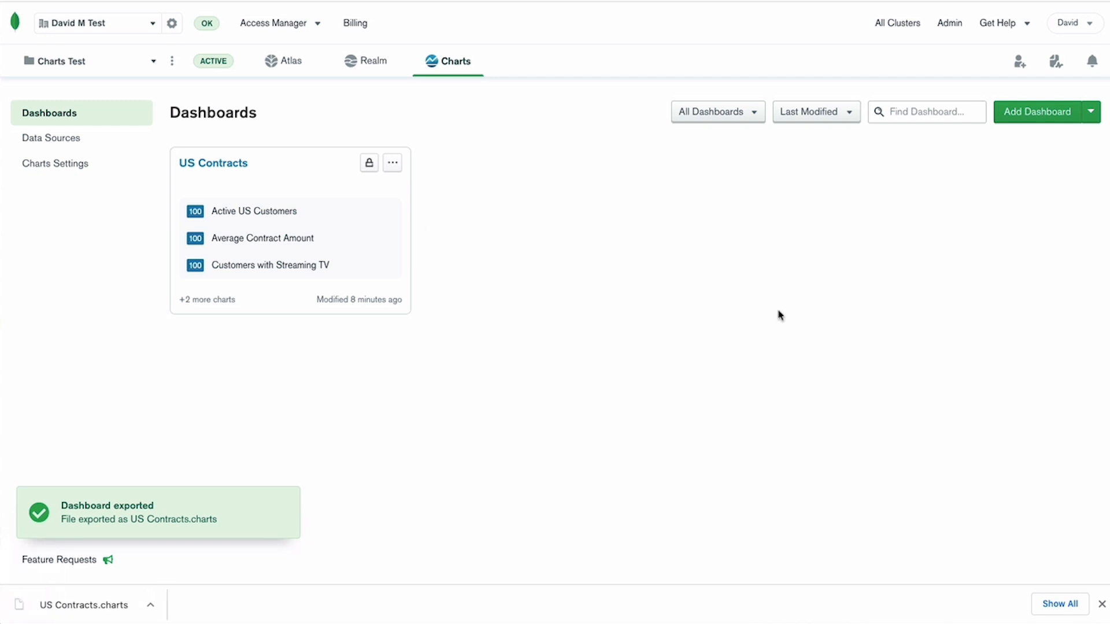
Start a dashboard import using the exported file US Contracts.charts and continue to the data source mapping.
{"action": "left_click", "coordinate": [1090, 112]}
{"action": "left_click", "coordinate": [1048, 142]}
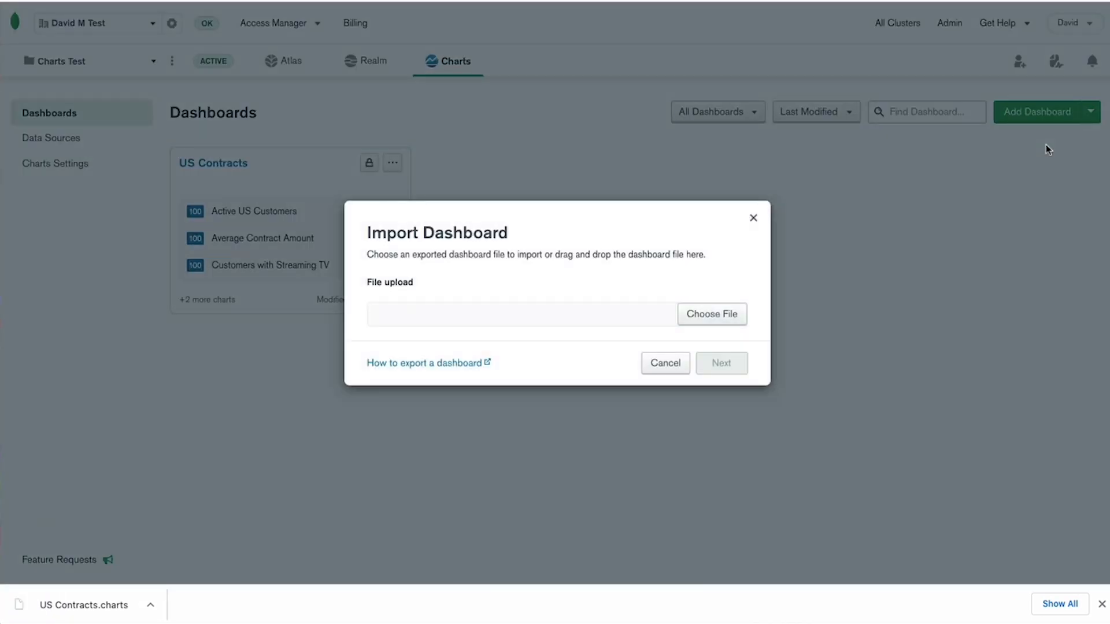
{"action": "left_click", "coordinate": [727, 313]}
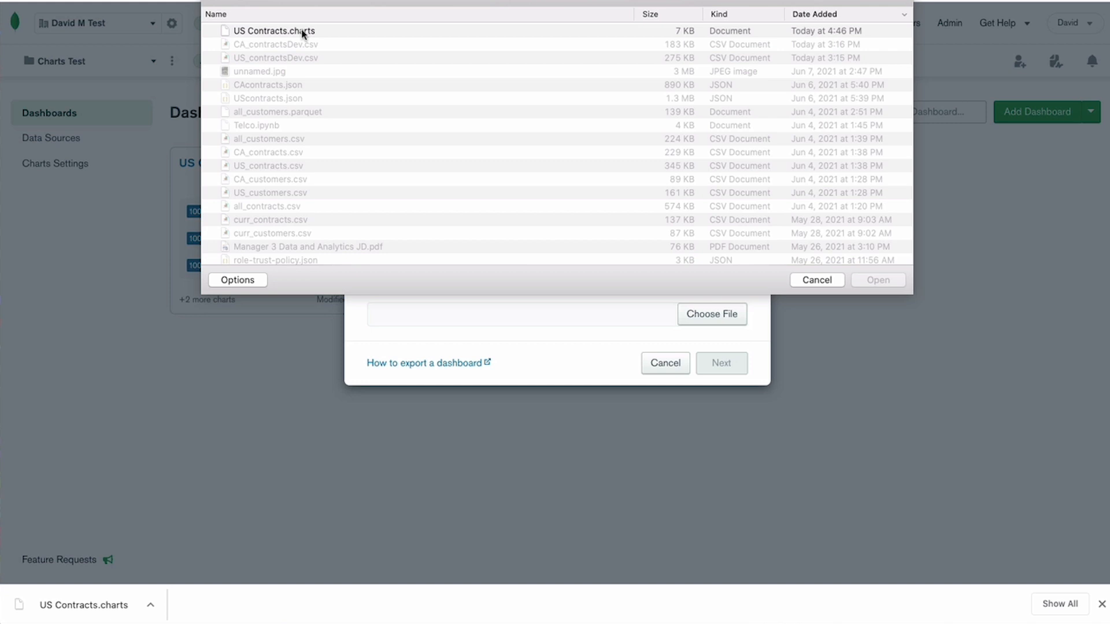
{"action": "left_click", "coordinate": [302, 32]}
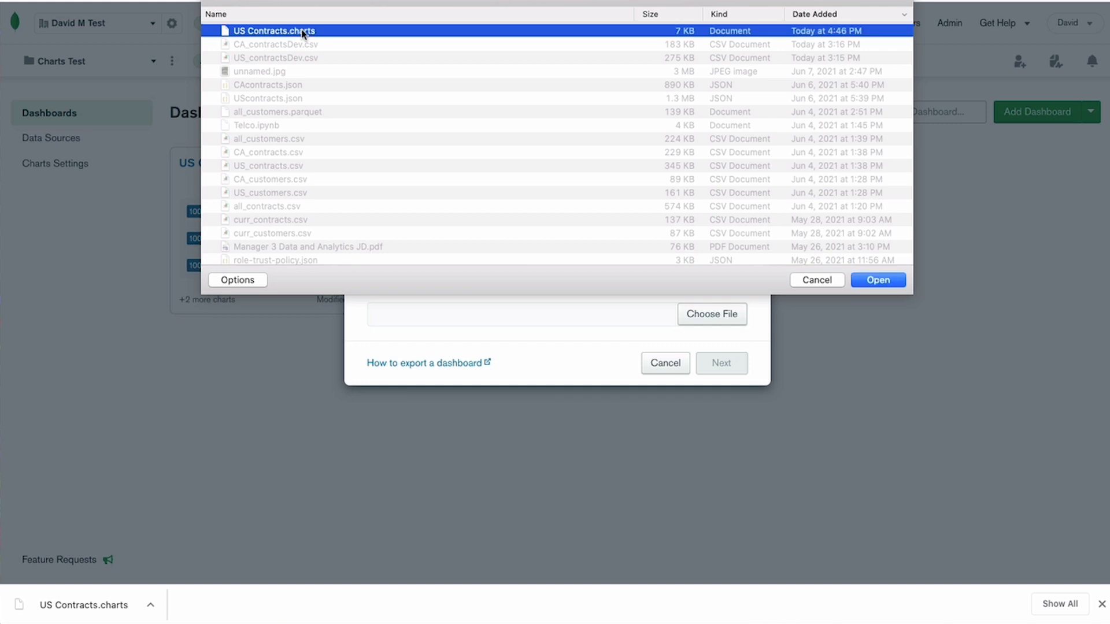
{"action": "left_click", "coordinate": [894, 281]}
{"action": "left_click", "coordinate": [722, 364]}
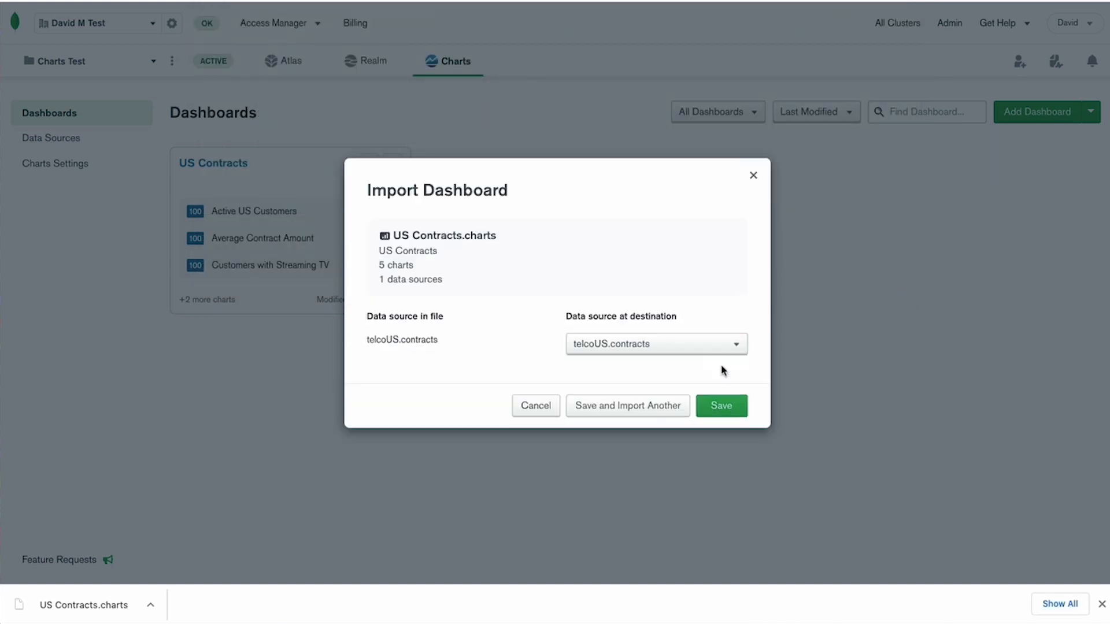
Map telcoUS.contracts to the destination data source telcoCA.contracts and save the imported dashboard.
{"action": "left_click", "coordinate": [731, 345]}
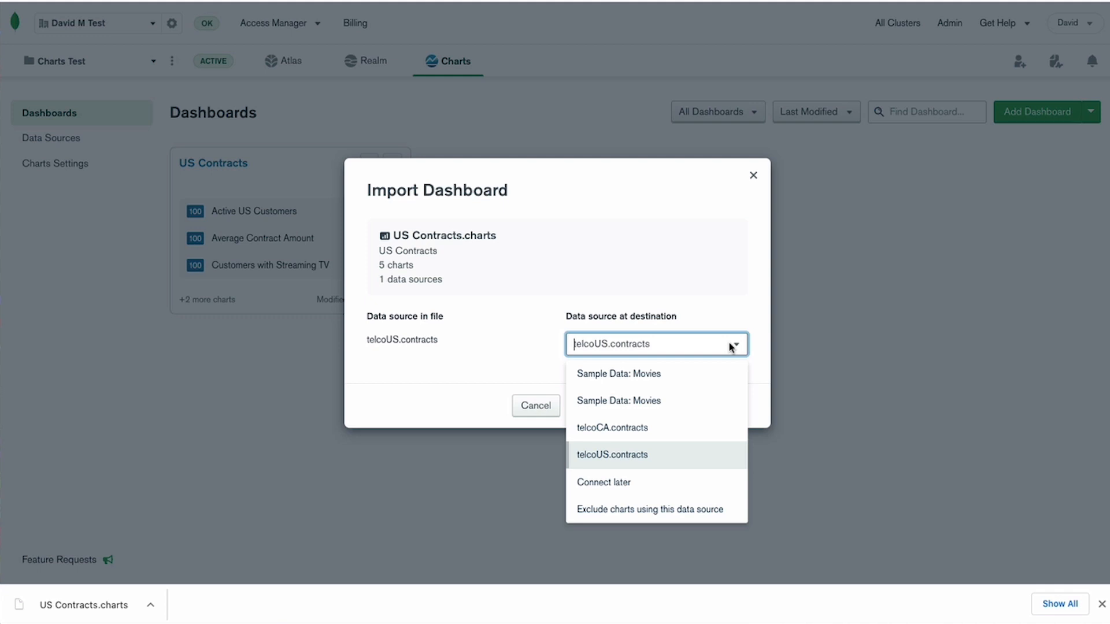
{"action": "left_click", "coordinate": [618, 432]}
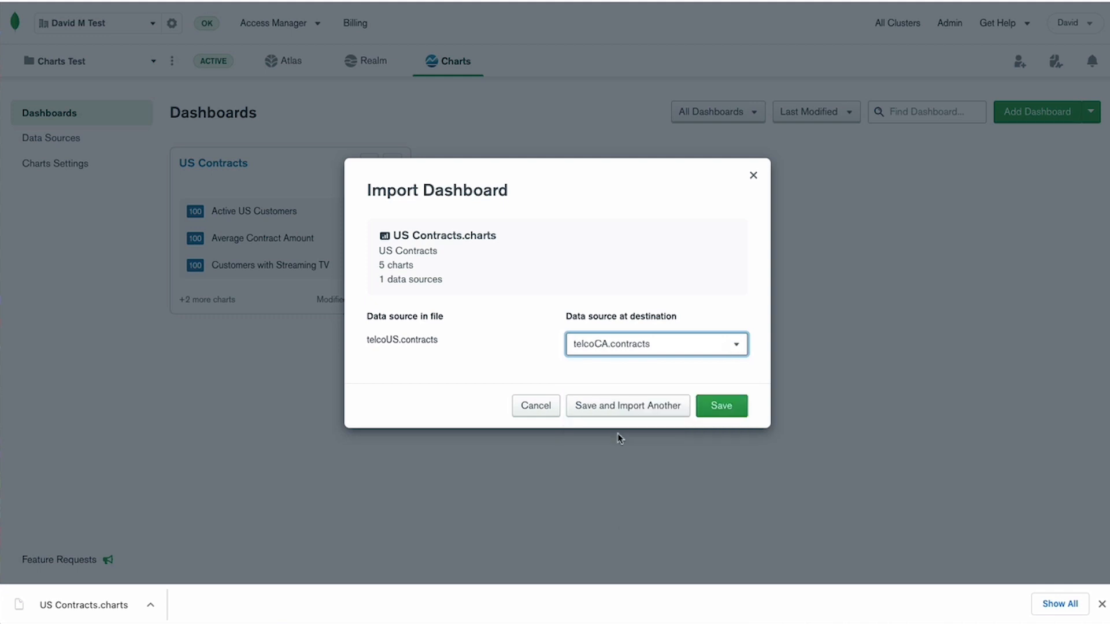
{"action": "left_click", "coordinate": [729, 407]}
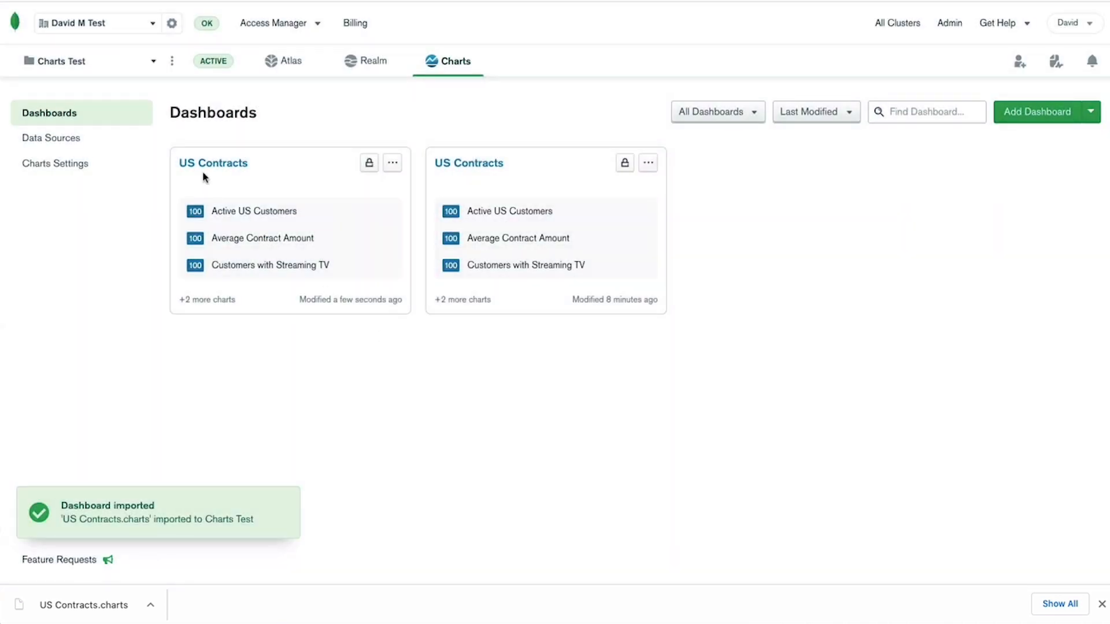
Open the newly imported US Contracts dashboard, retitle it "CA Contracts", and return to the dashboard list.
{"action": "left_click", "coordinate": [198, 166]}
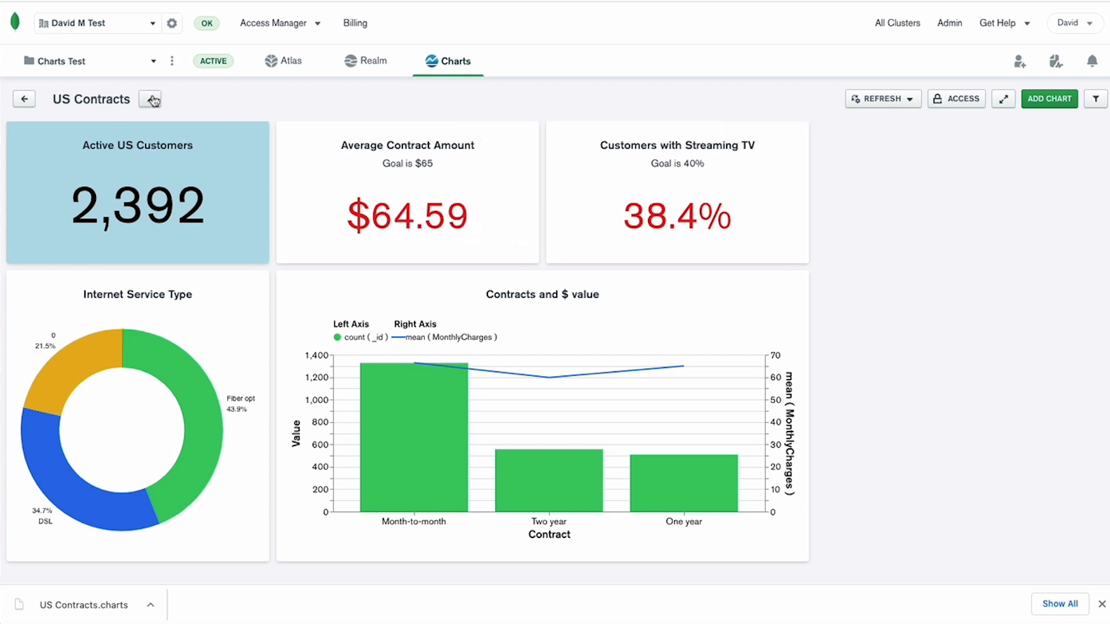
{"action": "left_click", "coordinate": [153, 99]}
{"action": "type", "text": "CA"}
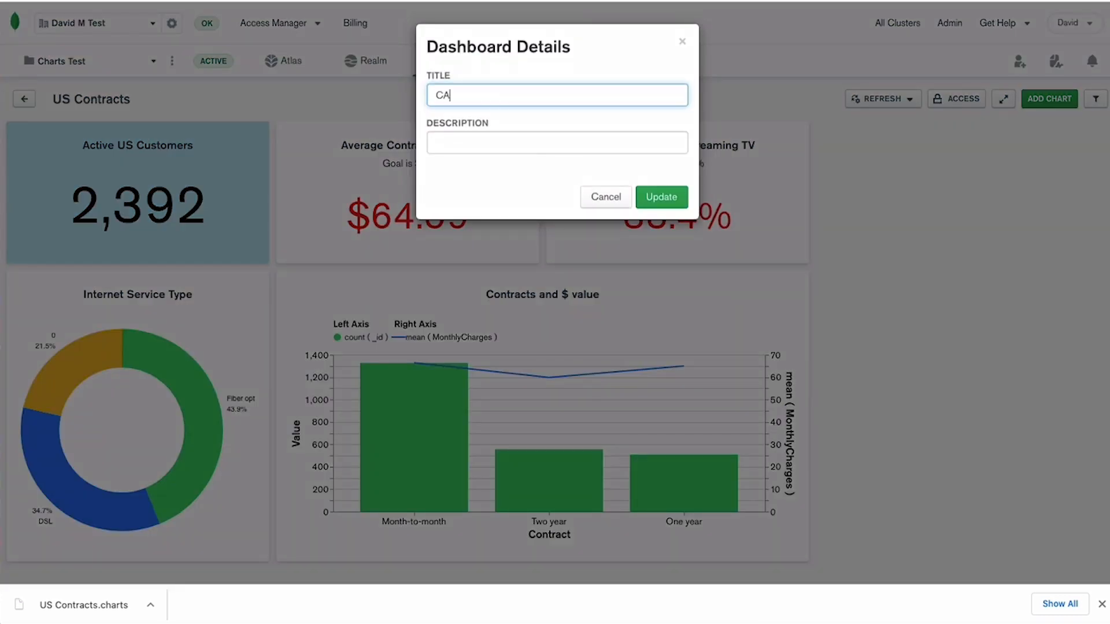
{"action": "type", "text": " Contracts"}
{"action": "left_click", "coordinate": [659, 196]}
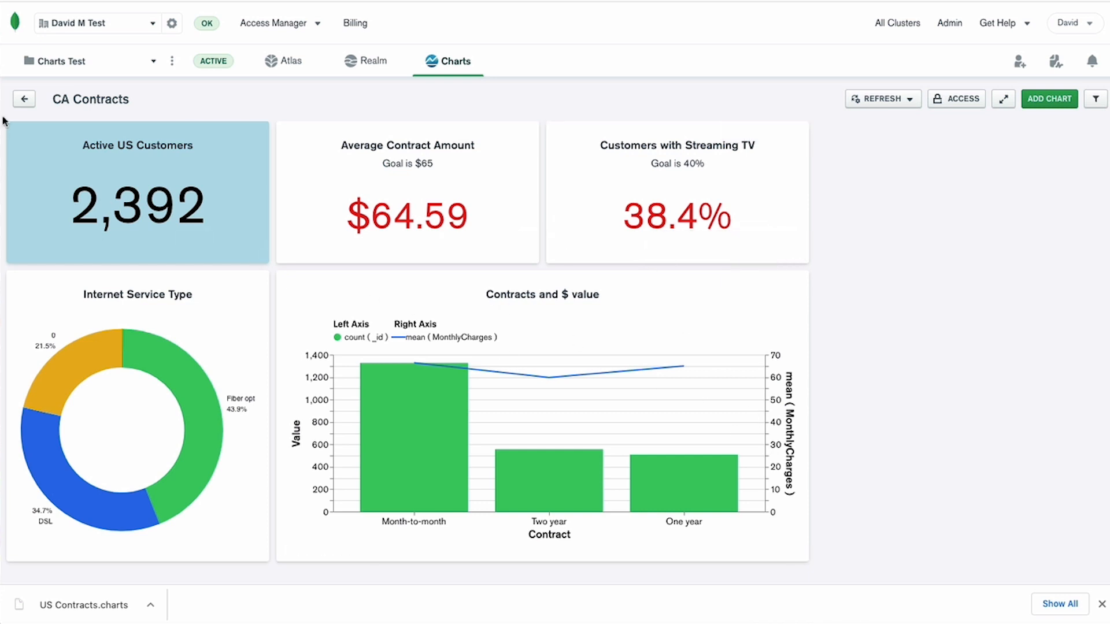
{"action": "left_click", "coordinate": [24, 99]}
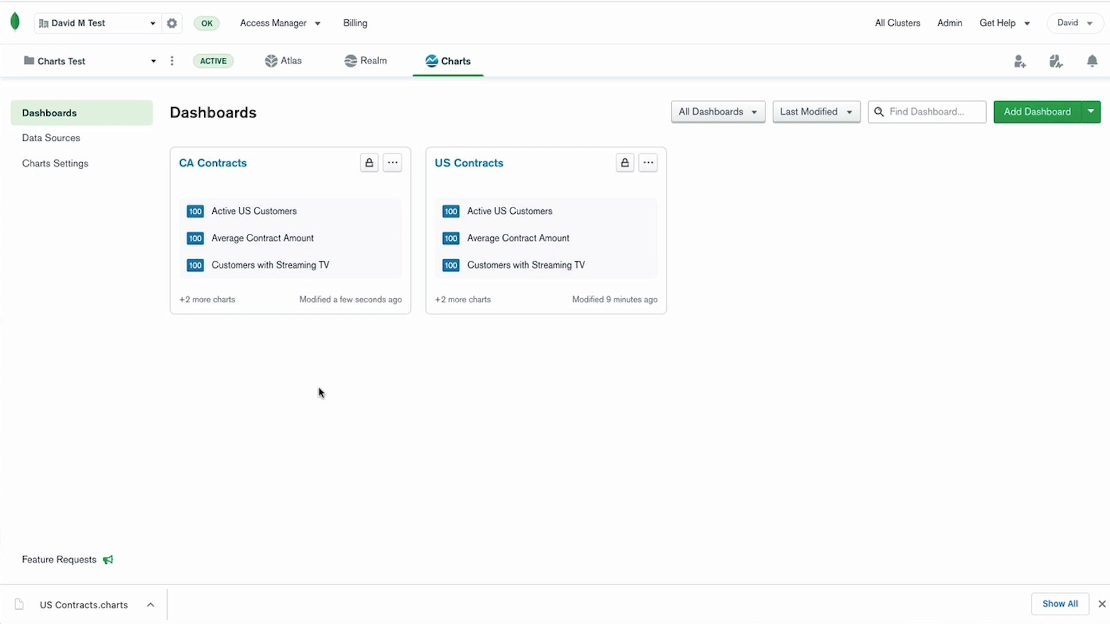
Open the CA Contracts dashboard and show the data behind the One year bar in the Contracts and $ value chart.
{"action": "left_click", "coordinate": [212, 165]}
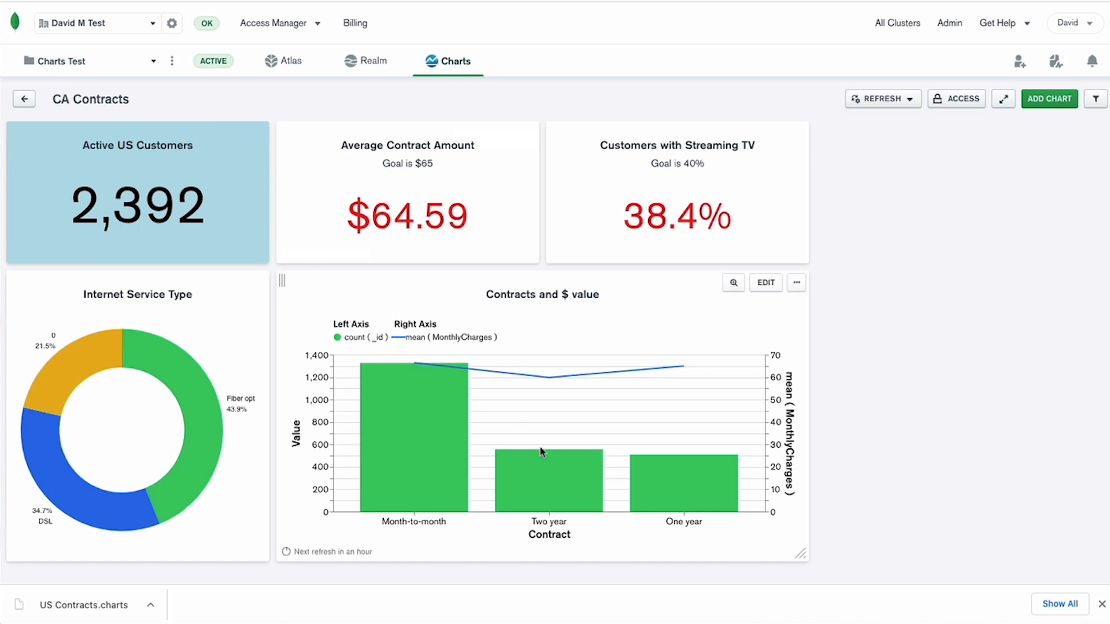
{"action": "mouse_move", "coordinate": [664, 490]}
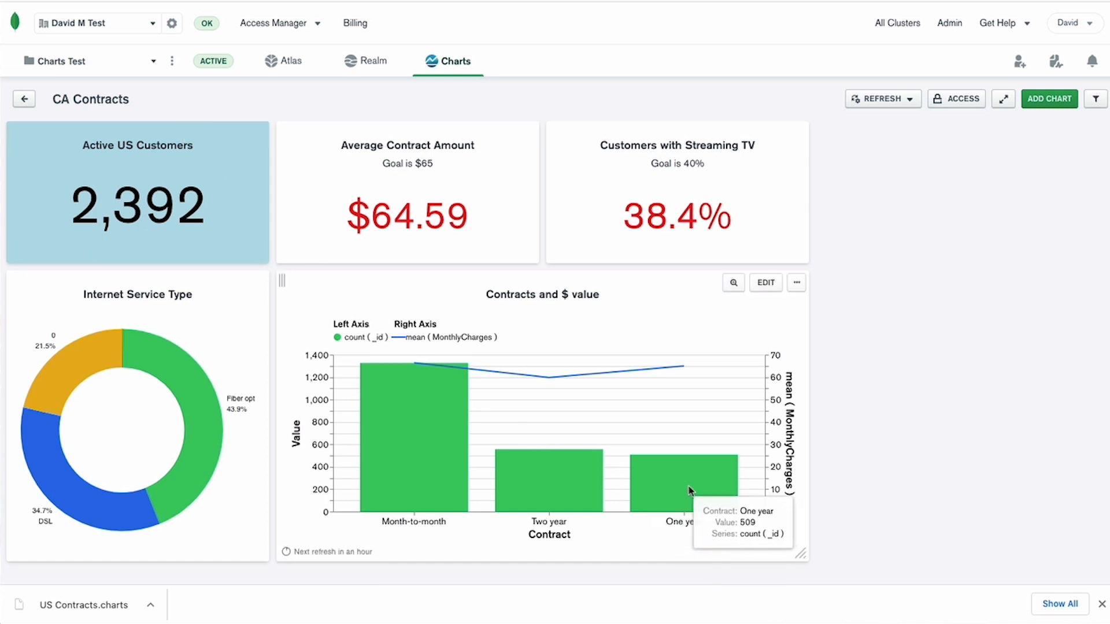
{"action": "mouse_move", "coordinate": [703, 487]}
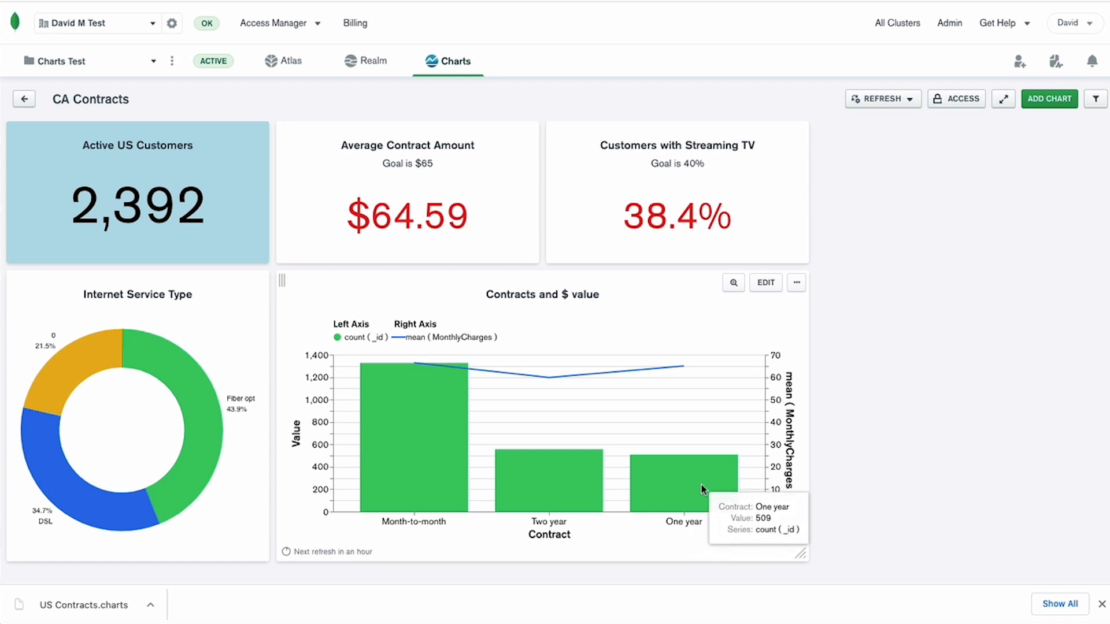
{"action": "right_click", "coordinate": [701, 484]}
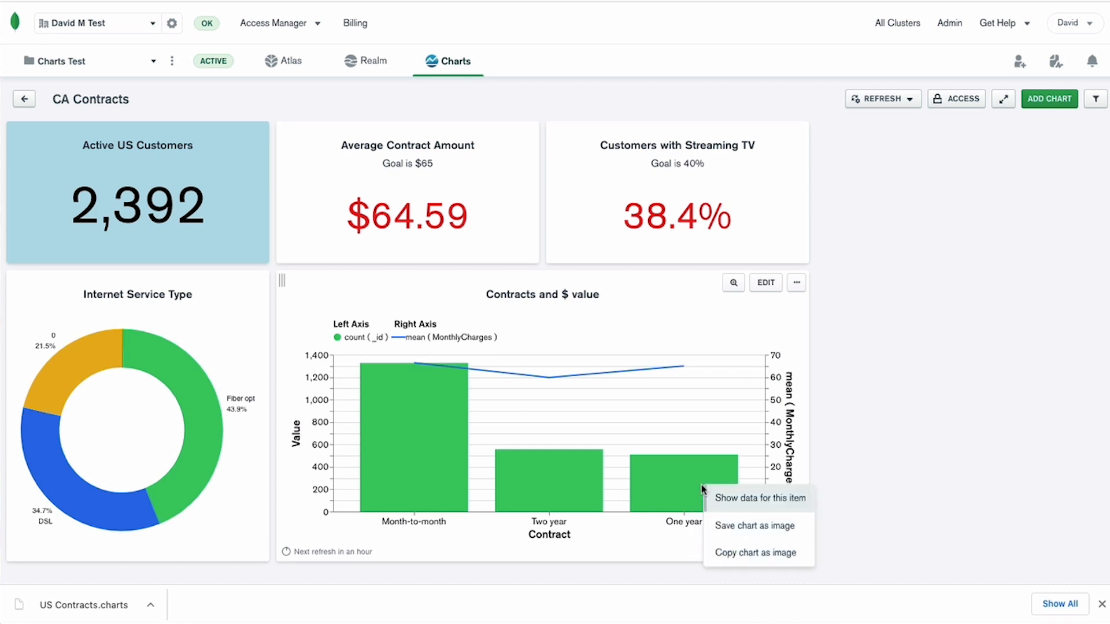
{"action": "left_click", "coordinate": [742, 507]}
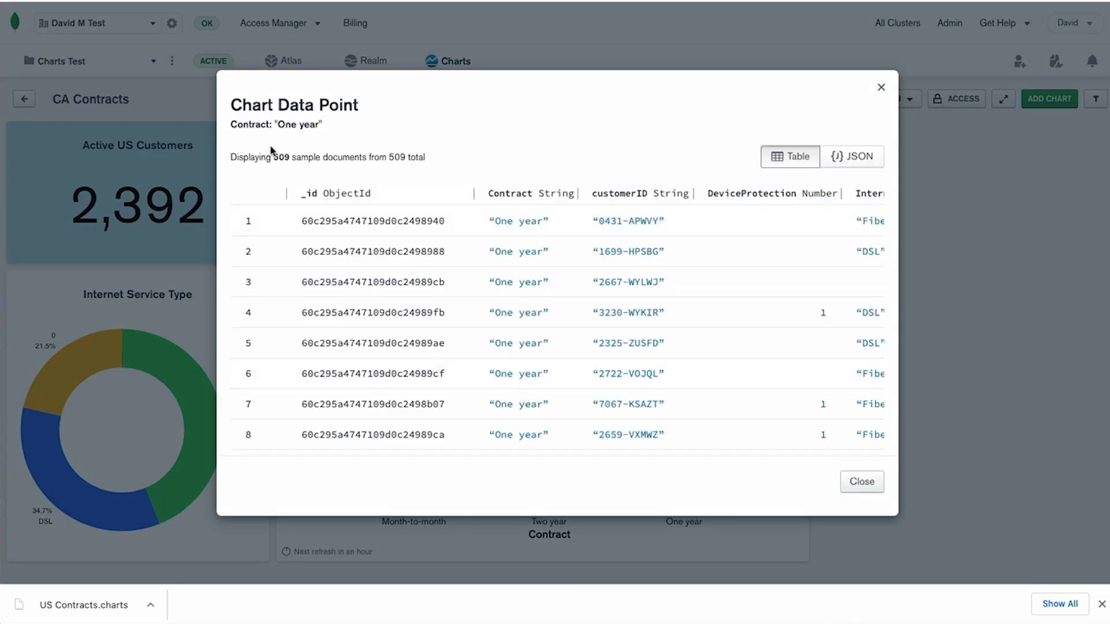
Examine the One year data point's document count and read its sample documents in JSON format.
{"action": "left_click_drag", "start_coordinate": [271, 154], "coordinate": [290, 156]}
{"action": "left_click", "coordinate": [859, 162]}
{"action": "scroll", "coordinate": [562, 364], "scroll_direction": "down", "scroll_amount": 10}
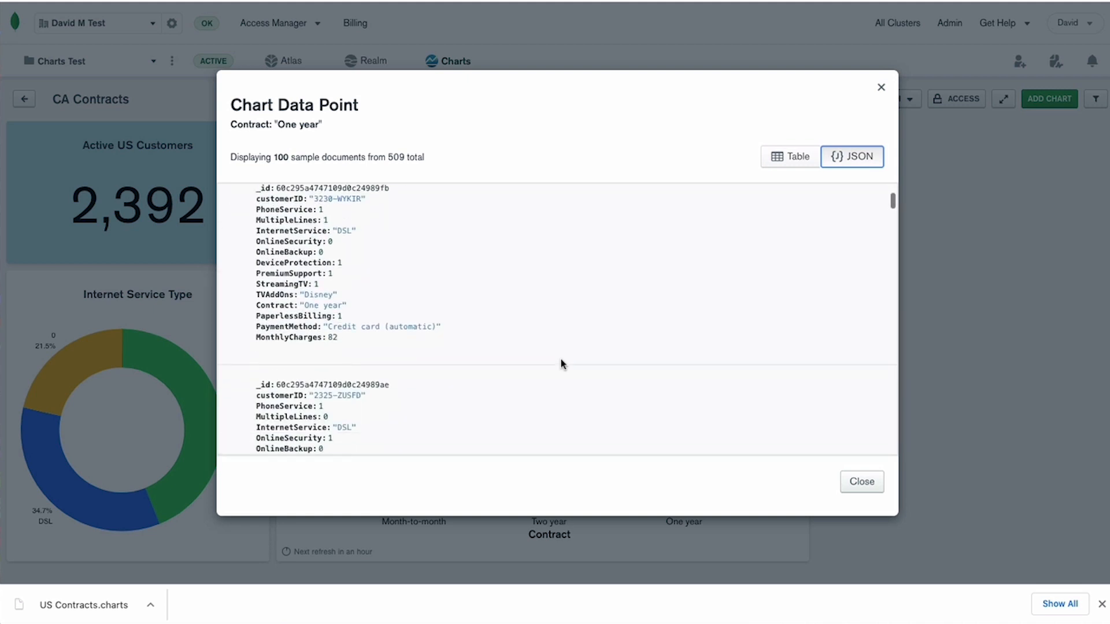